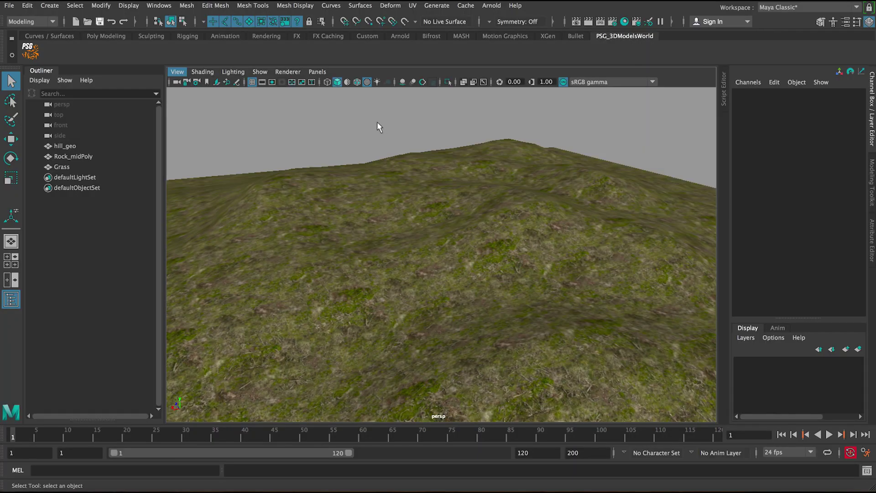
- Examine the scene's three models: the hill terrain, the grass clump and the rock, framing them up close and from around
{"action": "left_click_drag", "start_coordinate": [414, 189], "coordinate": [399, 172], "text": "alt"}
{"action": "left_click", "coordinate": [428, 201]}
{"action": "scroll", "coordinate": [395, 205], "scroll_direction": "up", "scroll_amount": 10}
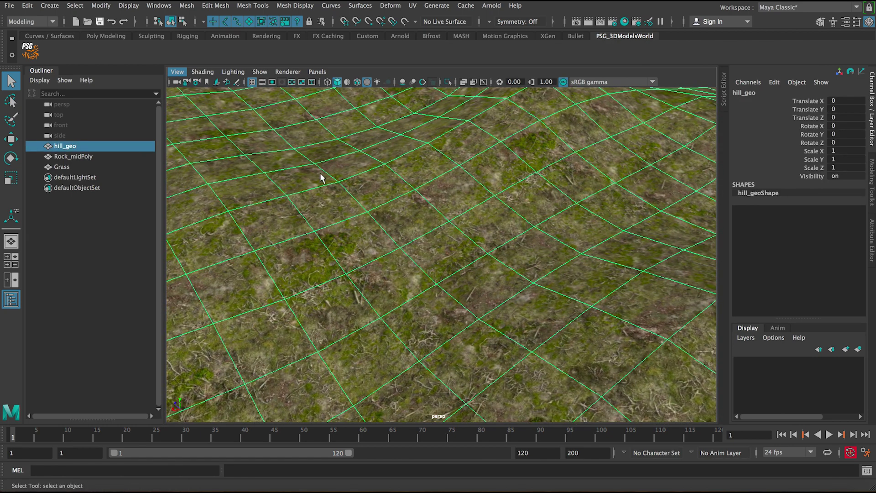
{"action": "right_click_drag", "start_coordinate": [322, 178], "coordinate": [521, 276], "text": "alt"}
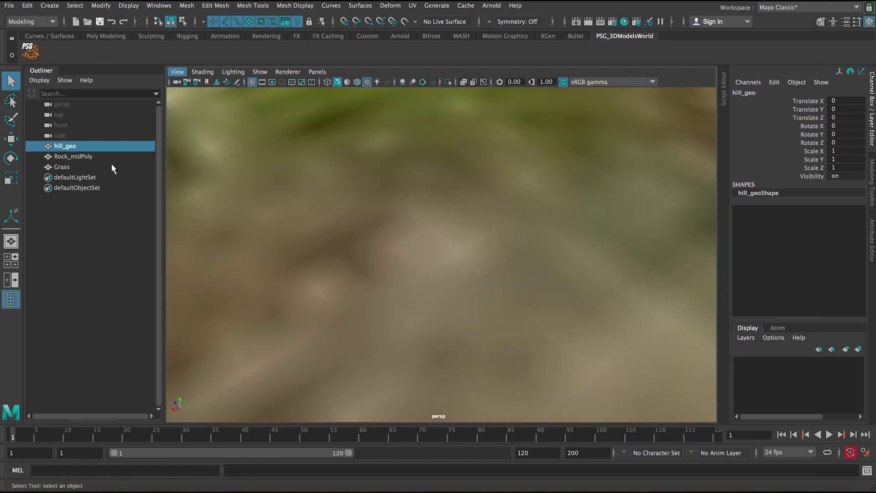
{"action": "left_click", "coordinate": [112, 165]}
{"action": "key", "text": "f"}
{"action": "left_click_drag", "start_coordinate": [377, 195], "coordinate": [425, 241], "text": "alt"}
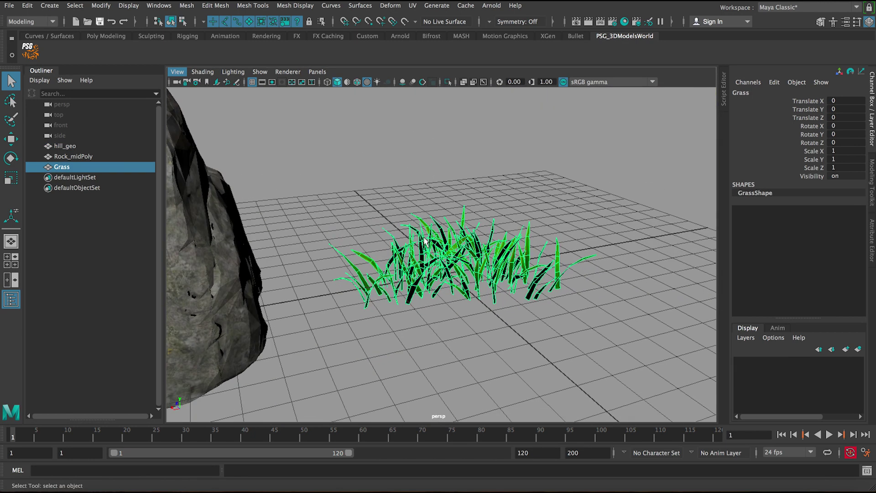
{"action": "left_click", "coordinate": [73, 156]}
{"action": "key", "text": "f"}
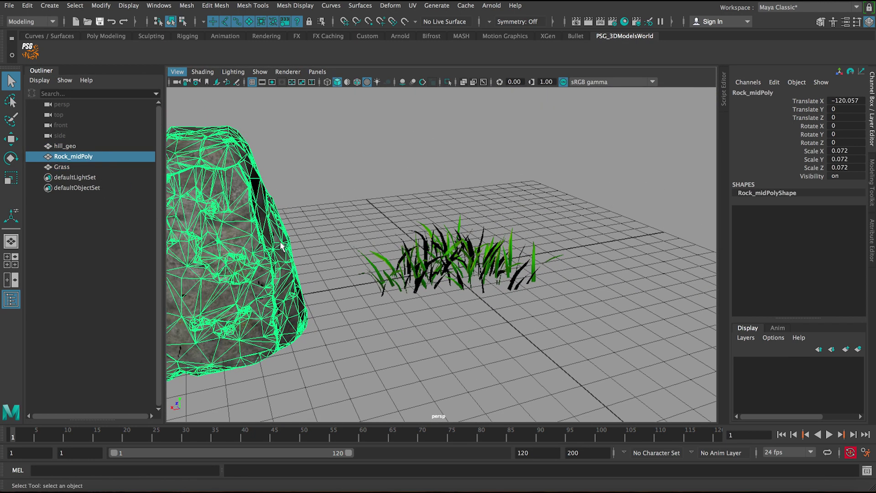
{"action": "left_click", "coordinate": [391, 213]}
{"action": "left_click_drag", "start_coordinate": [391, 212], "coordinate": [402, 254], "text": "alt"}
{"action": "left_click", "coordinate": [467, 269]}
{"action": "left_click_drag", "start_coordinate": [466, 269], "coordinate": [442, 294], "text": "alt"}
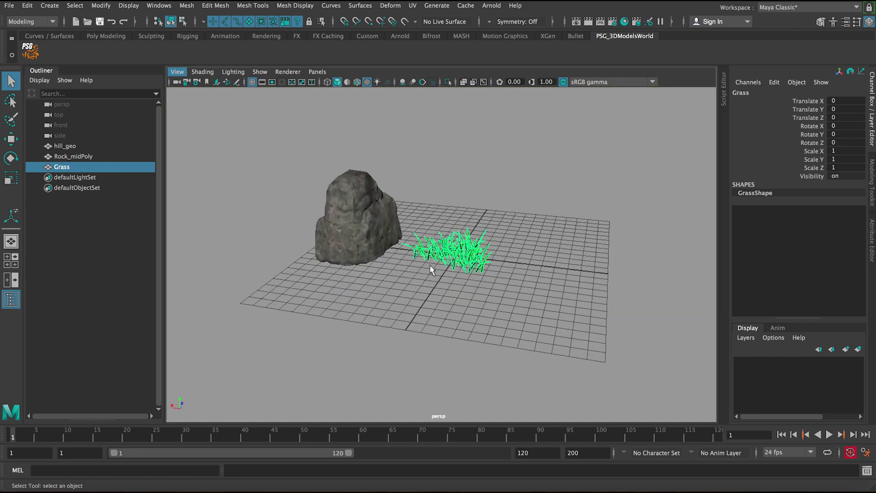
{"action": "left_click_drag", "start_coordinate": [437, 280], "coordinate": [356, 211], "text": "alt"}
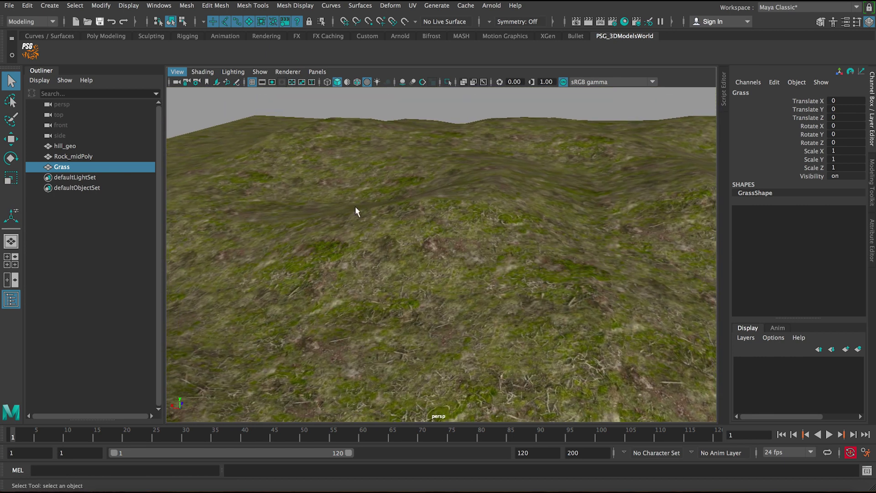
- Hide the hill_geo terrain by setting its visibility to 0
{"action": "left_click", "coordinate": [88, 145]}
{"action": "left_click", "coordinate": [844, 176]}
{"action": "type", "text": "0"}
{"action": "key", "text": "Return"}
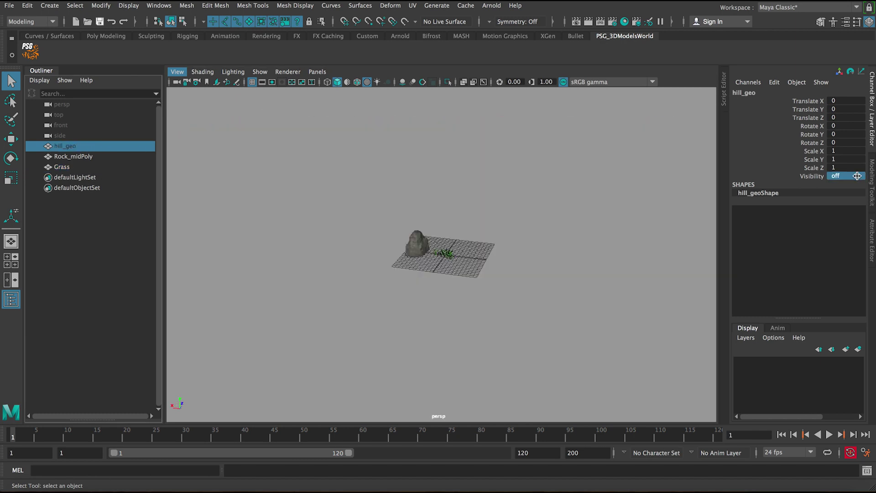
- Select and frame the Grass object, and switch to the FX menu set
{"action": "left_click", "coordinate": [64, 167]}
{"action": "key", "text": "f"}
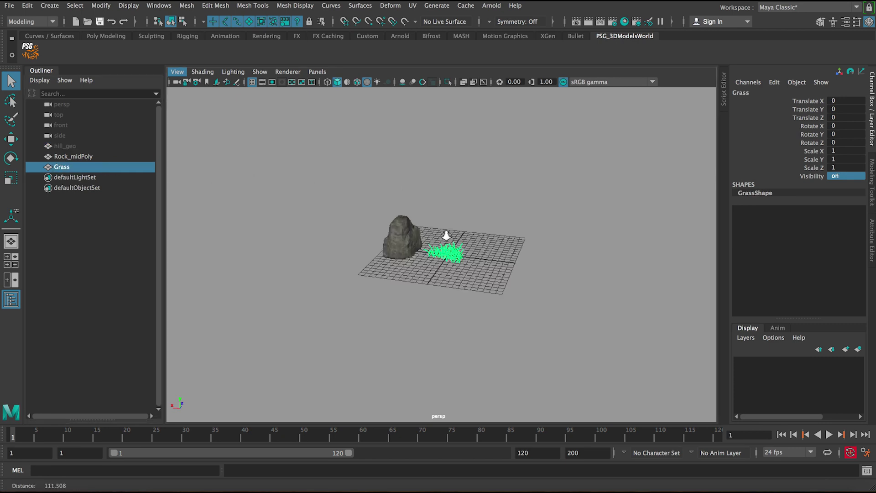
{"action": "left_click", "coordinate": [31, 21]}
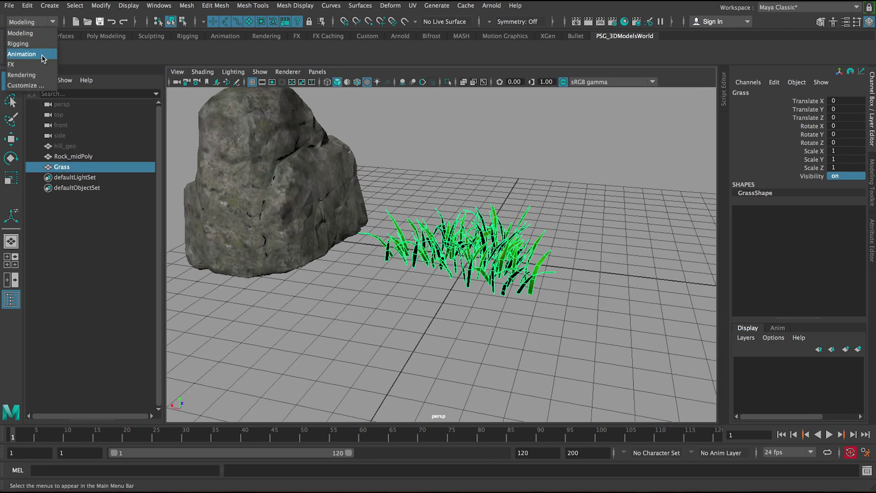
{"action": "left_click", "coordinate": [31, 58]}
- Create a MASH network from the grass using the default options, with Mesh geometry type and linear distribution
{"action": "left_click", "coordinate": [505, 5]}
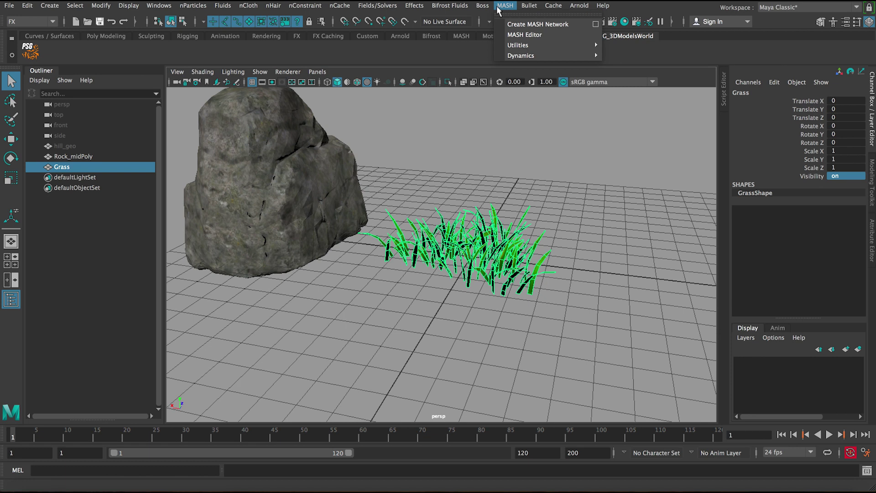
{"action": "left_click", "coordinate": [596, 27]}
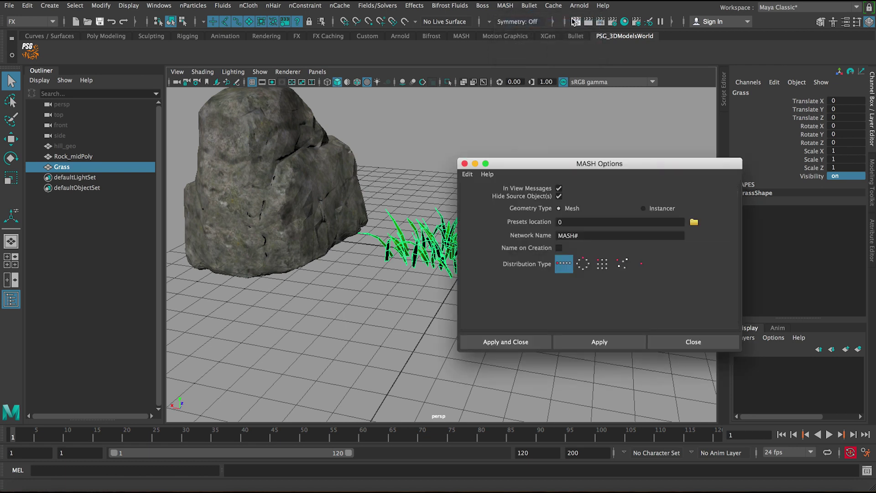
{"action": "left_click", "coordinate": [468, 173]}
{"action": "left_click", "coordinate": [476, 196]}
{"action": "left_click", "coordinate": [468, 174]}
{"action": "left_click", "coordinate": [484, 196]}
{"action": "left_click_drag", "start_coordinate": [566, 164], "coordinate": [532, 131]}
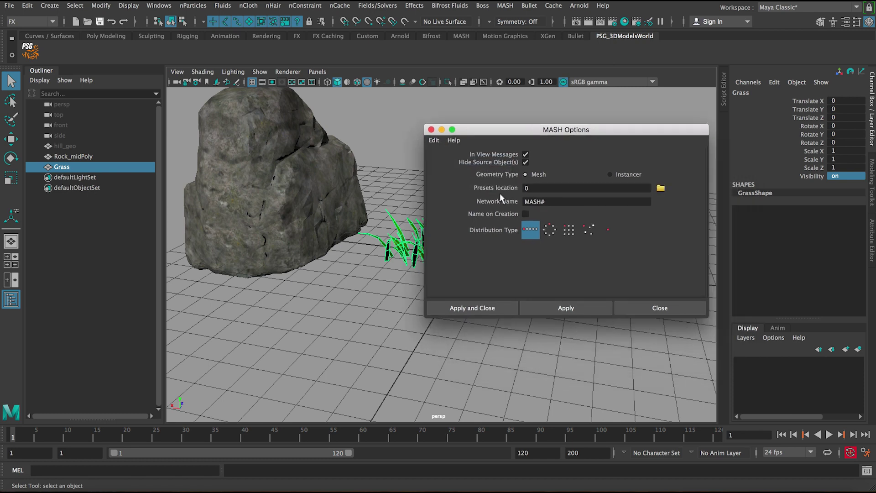
{"action": "left_click", "coordinate": [473, 309]}
{"action": "left_click_drag", "start_coordinate": [344, 254], "coordinate": [305, 231], "text": "alt"}
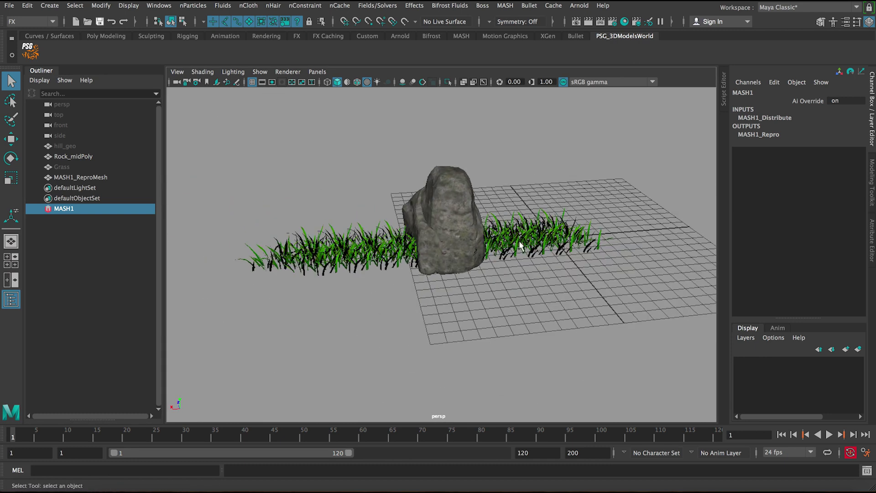
{"action": "left_click_drag", "start_coordinate": [472, 249], "coordinate": [447, 243], "text": "alt"}
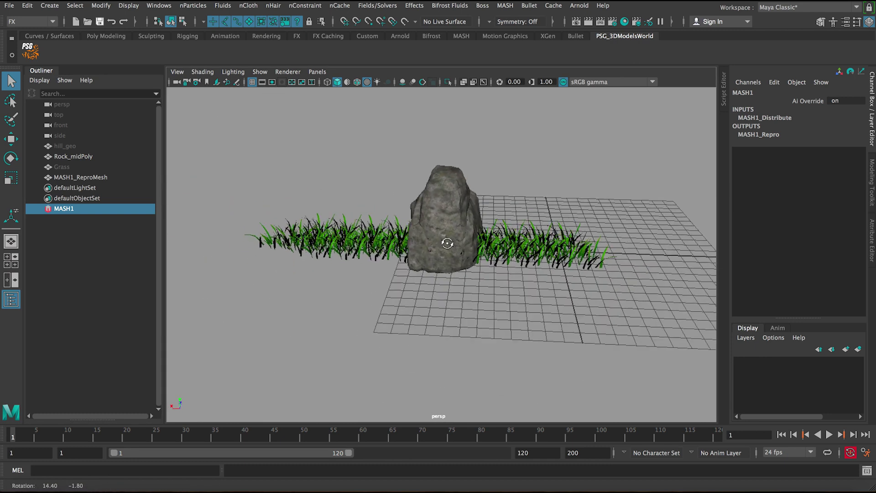
- Show the hill_geo terrain again by setting its visibility to 1
{"action": "left_click", "coordinate": [86, 168]}
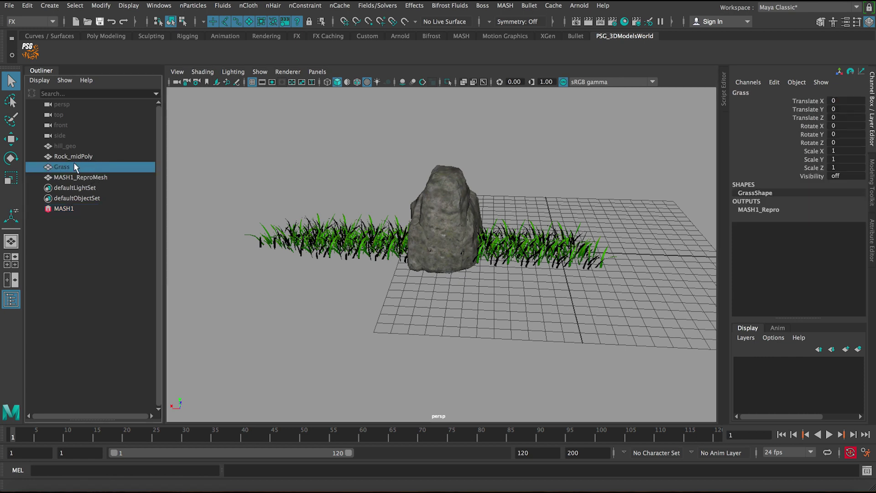
{"action": "left_click", "coordinate": [77, 146]}
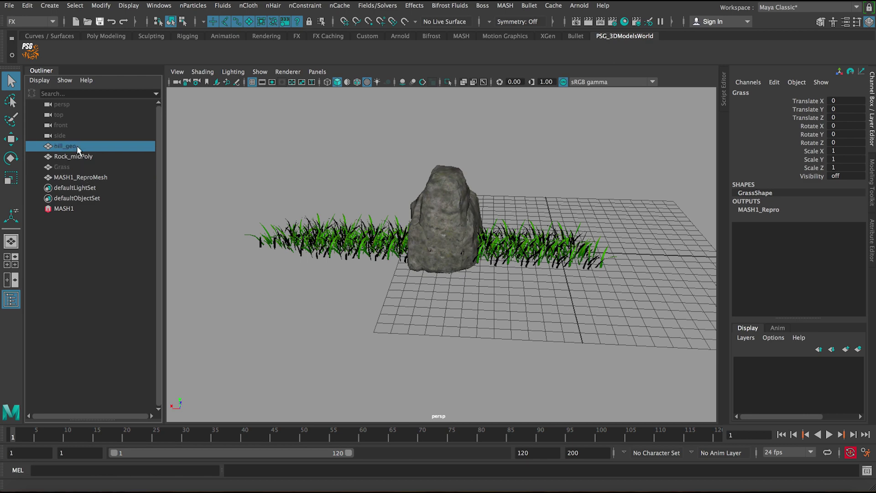
{"action": "double_click", "coordinate": [840, 176]}
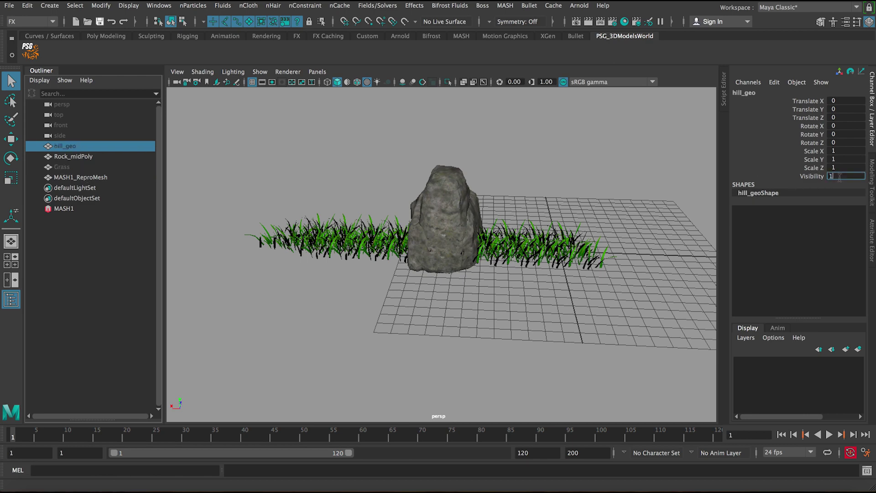
{"action": "key", "text": "Return"}
{"action": "left_click_drag", "start_coordinate": [670, 193], "coordinate": [384, 184], "text": "alt"}
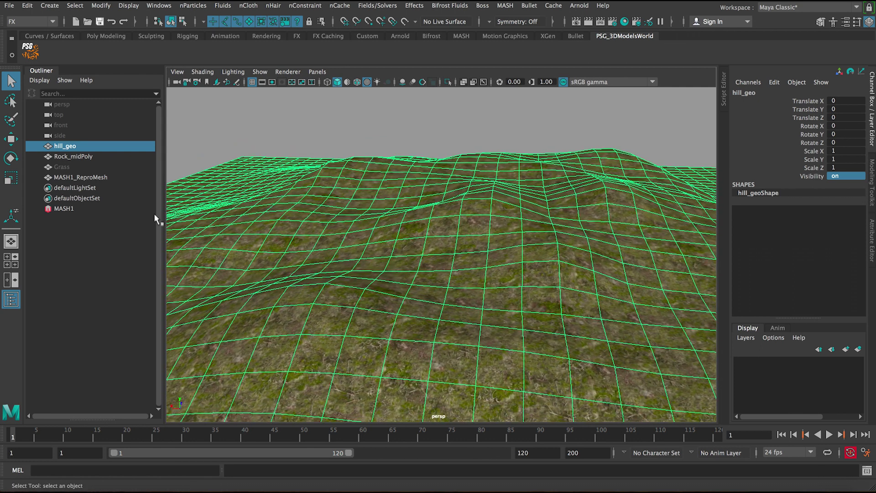
- Set the distribution type of the MASH1 network's Distribute node to Mesh
{"action": "left_click", "coordinate": [87, 210]}
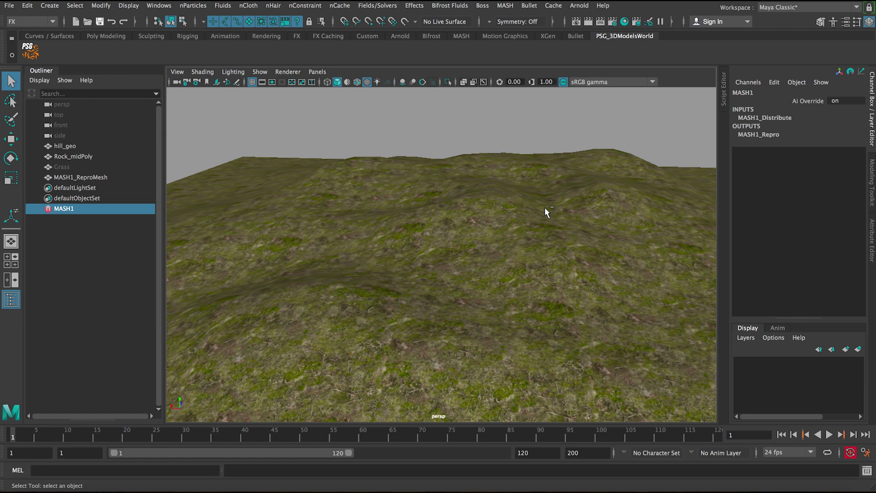
{"action": "key", "text": "ctrl+a"}
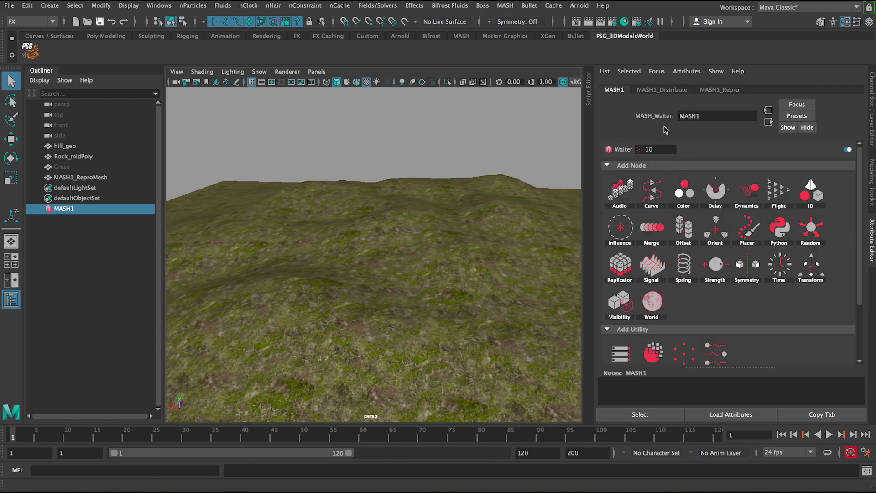
{"action": "left_click", "coordinate": [663, 91]}
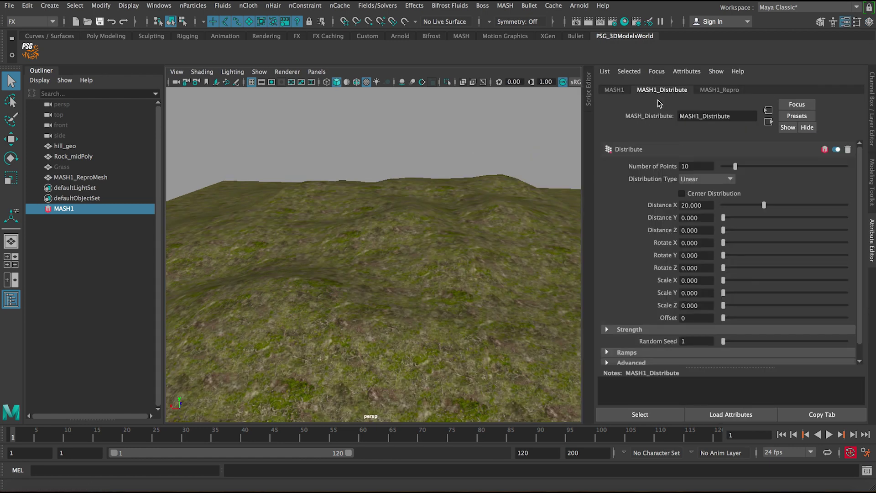
{"action": "left_click", "coordinate": [704, 182]}
{"action": "left_click", "coordinate": [693, 221]}
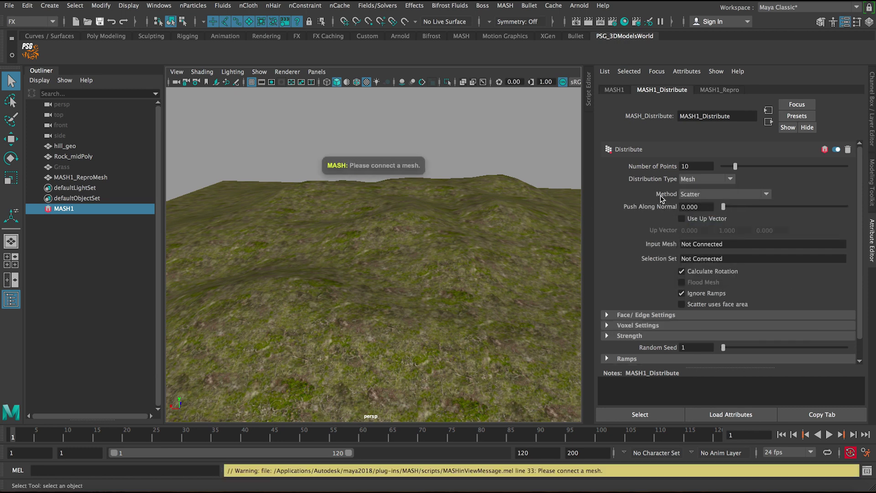
- Keep Scatter as the distribution method and connect hill_geo as the Distribute node's input mesh
{"action": "left_click", "coordinate": [689, 195]}
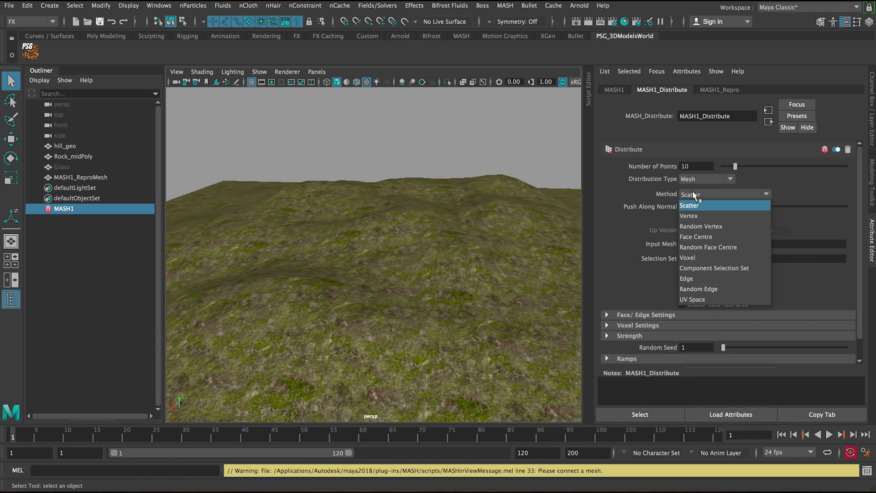
{"action": "left_click", "coordinate": [678, 194]}
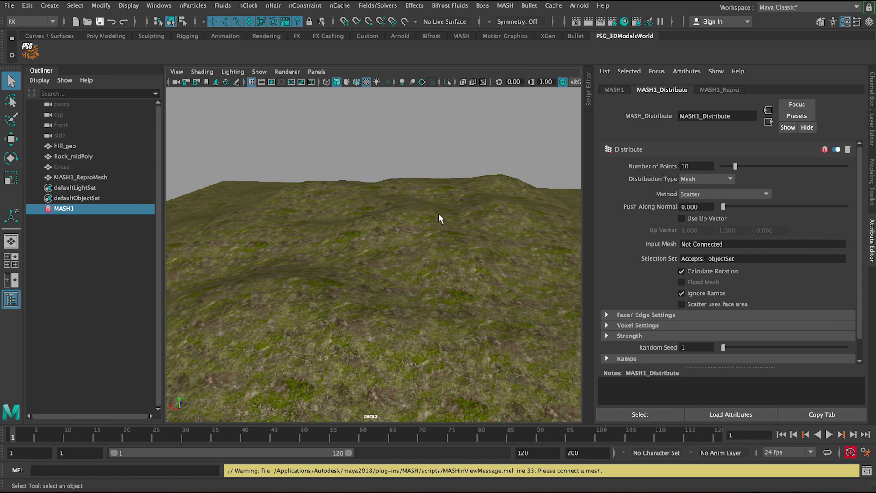
{"action": "left_click_drag", "start_coordinate": [446, 220], "coordinate": [472, 226], "text": "alt"}
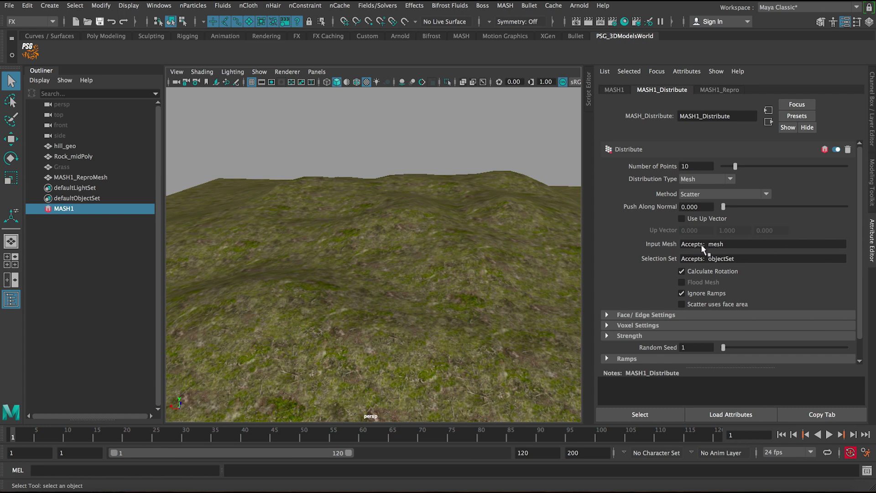
{"action": "middle_click_drag", "start_coordinate": [700, 246], "coordinate": [677, 246]}
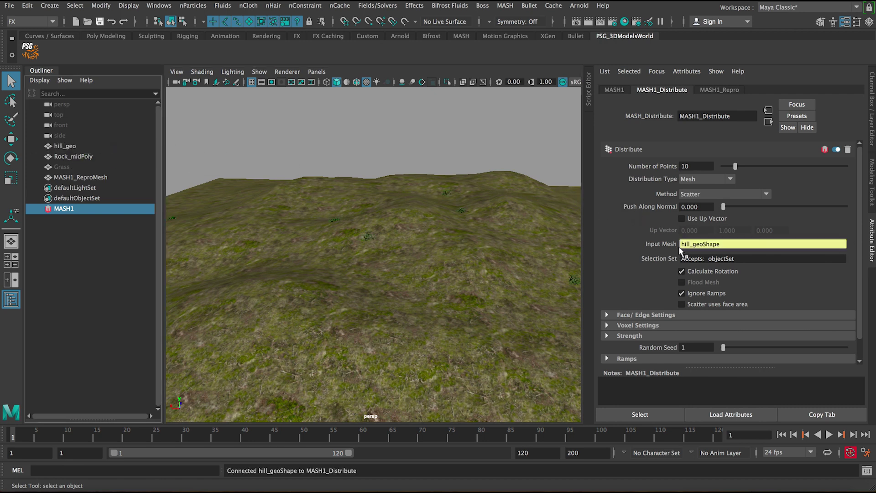
- Examine how the grass clumps are scattered and oriented on the hill, both from afar and up close
{"action": "scroll", "coordinate": [426, 234], "scroll_direction": "down", "scroll_amount": 5}
{"action": "scroll", "coordinate": [426, 234], "scroll_direction": "up", "scroll_amount": 4}
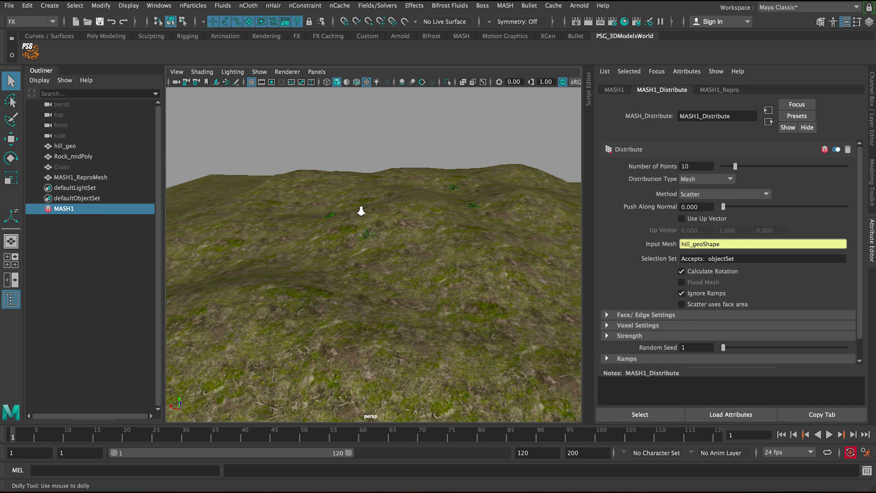
{"action": "scroll", "coordinate": [362, 212], "scroll_direction": "up", "scroll_amount": 8}
{"action": "scroll", "coordinate": [332, 229], "scroll_direction": "down", "scroll_amount": 10}
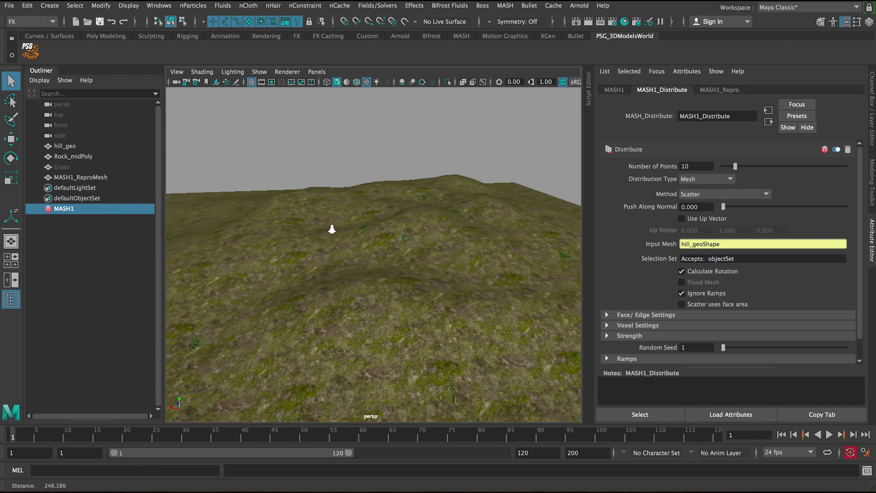
{"action": "scroll", "coordinate": [346, 283], "scroll_direction": "up", "scroll_amount": 6}
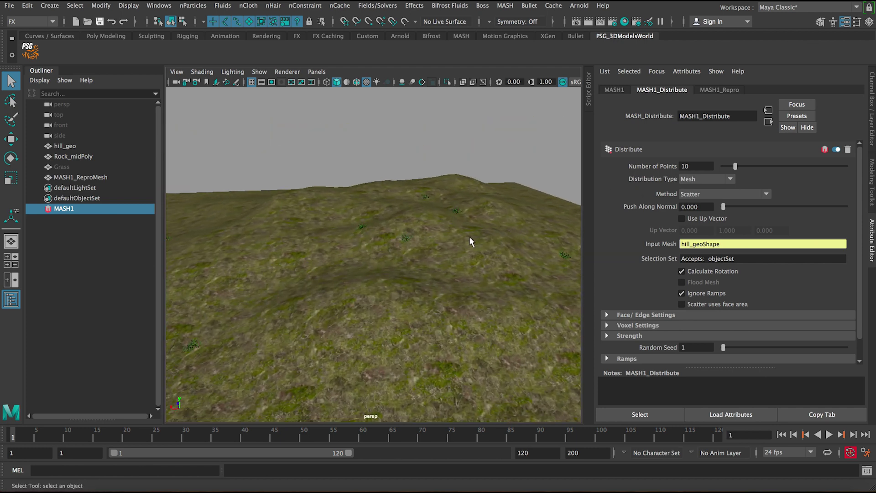
{"action": "scroll", "coordinate": [416, 185], "scroll_direction": "up", "scroll_amount": 8}
{"action": "scroll", "coordinate": [417, 190], "scroll_direction": "up", "scroll_amount": 3}
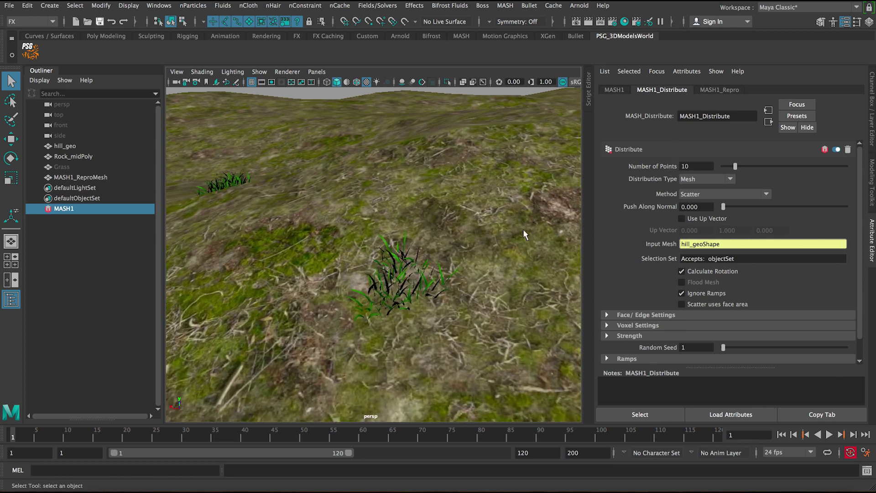
{"action": "right_click_drag", "start_coordinate": [486, 246], "coordinate": [407, 206], "text": "alt"}
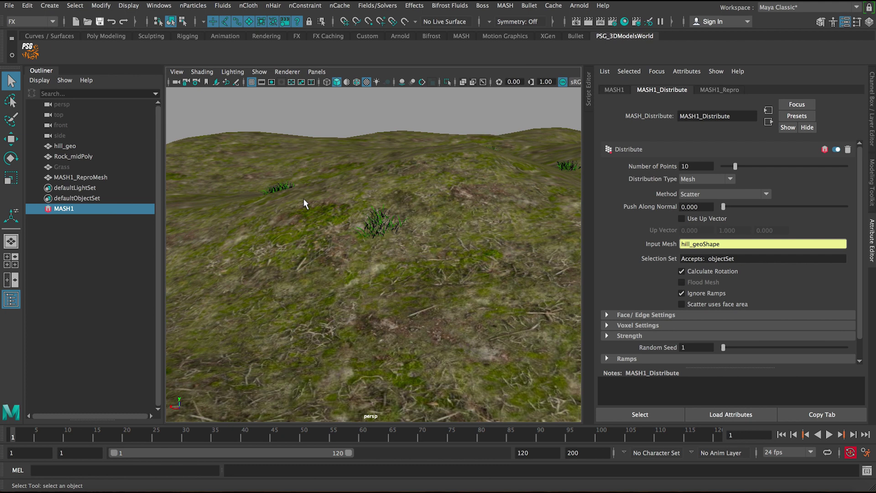
- Switch the MASH1 network's geometry type from mesh to instancer
{"action": "left_click_drag", "start_coordinate": [73, 208], "coordinate": [69, 212]}
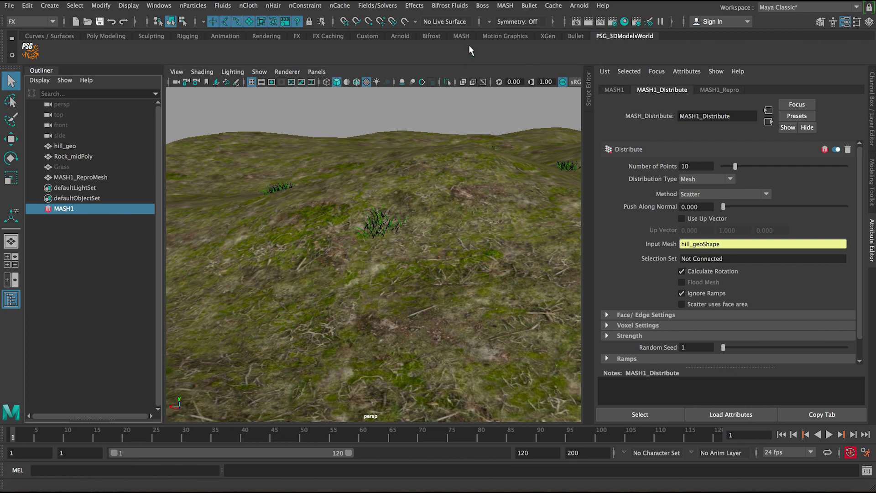
{"action": "left_click", "coordinate": [503, 6]}
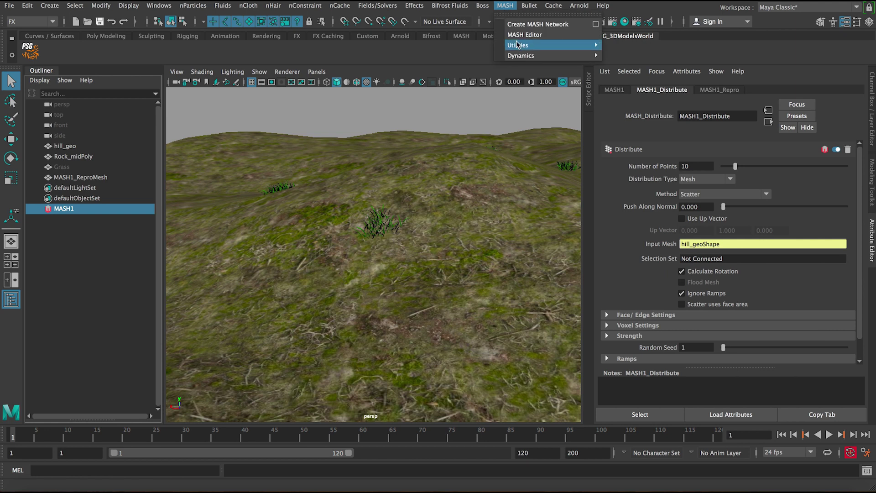
{"action": "mouse_move", "coordinate": [518, 46]}
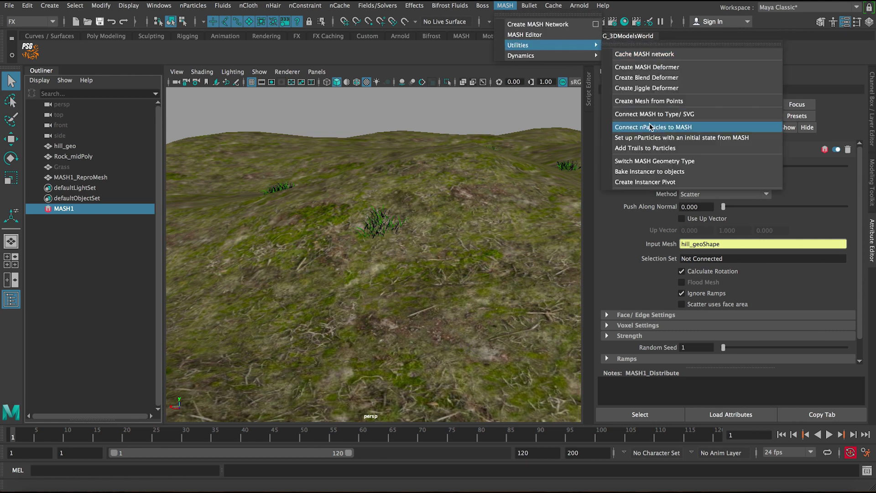
{"action": "left_click", "coordinate": [647, 161]}
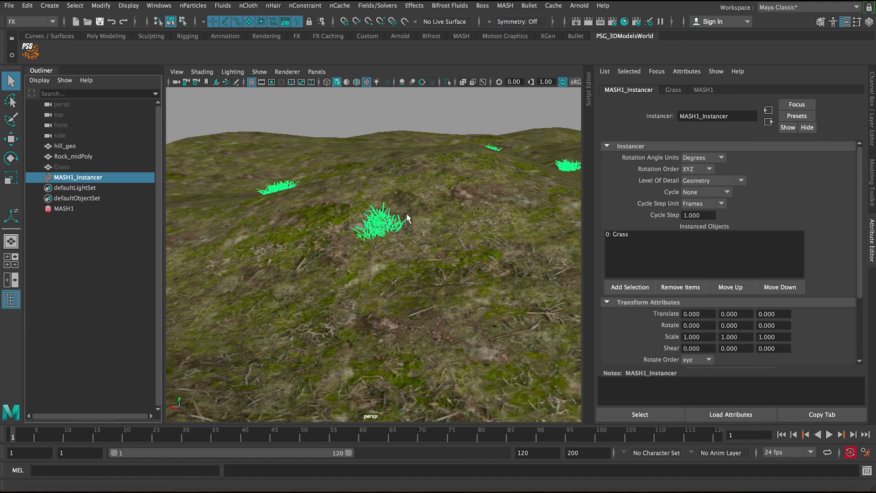
- Set the MASH1 network's number of points on the Distribute node to 500
{"action": "right_click_drag", "start_coordinate": [406, 215], "coordinate": [426, 264], "text": "alt"}
{"action": "left_click_drag", "start_coordinate": [426, 265], "coordinate": [397, 214], "text": "alt"}
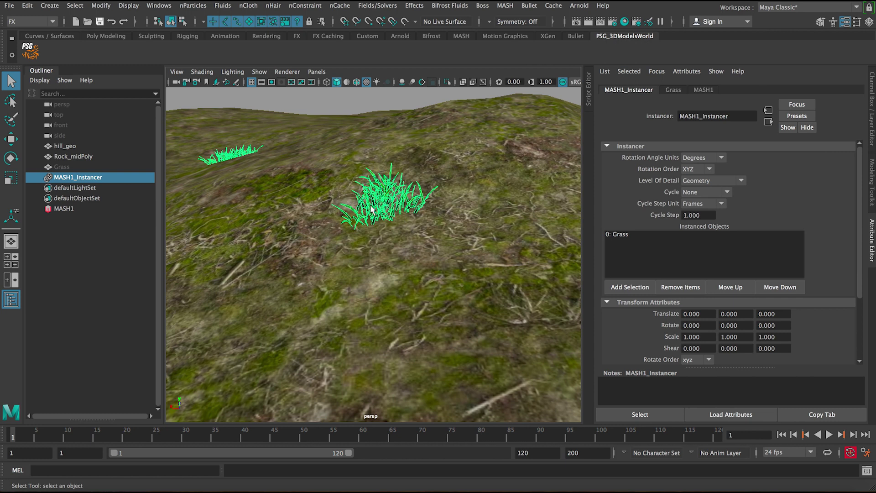
{"action": "mouse_move", "coordinate": [379, 214]}
{"action": "left_mouse_down", "text": "alt"}
{"action": "mouse_move", "coordinate": [364, 206]}
{"action": "mouse_move", "coordinate": [384, 222]}
{"action": "left_mouse_up", "text": "alt"}
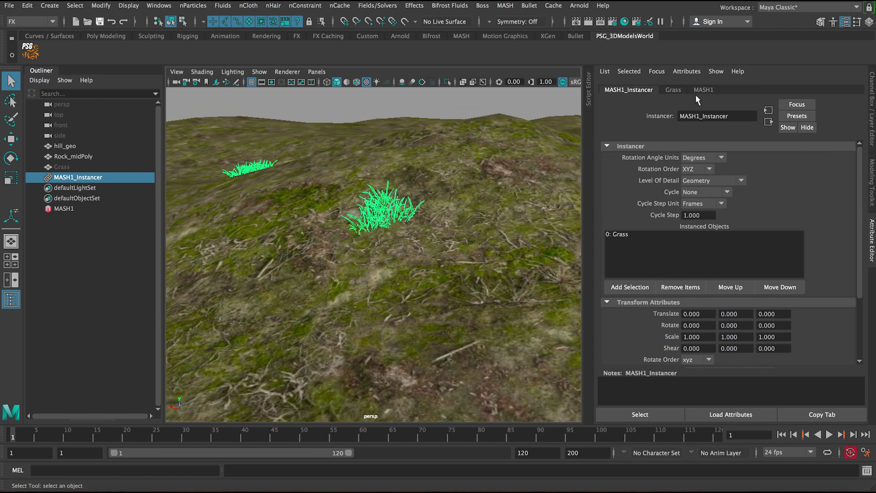
{"action": "left_click", "coordinate": [92, 209]}
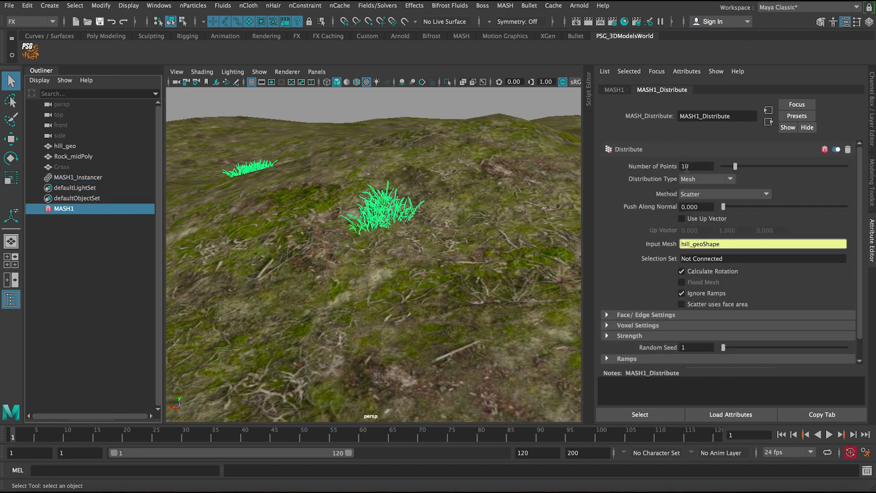
{"action": "double_click", "coordinate": [709, 167]}
{"action": "type", "text": "500"}
{"action": "key", "text": "Return"}
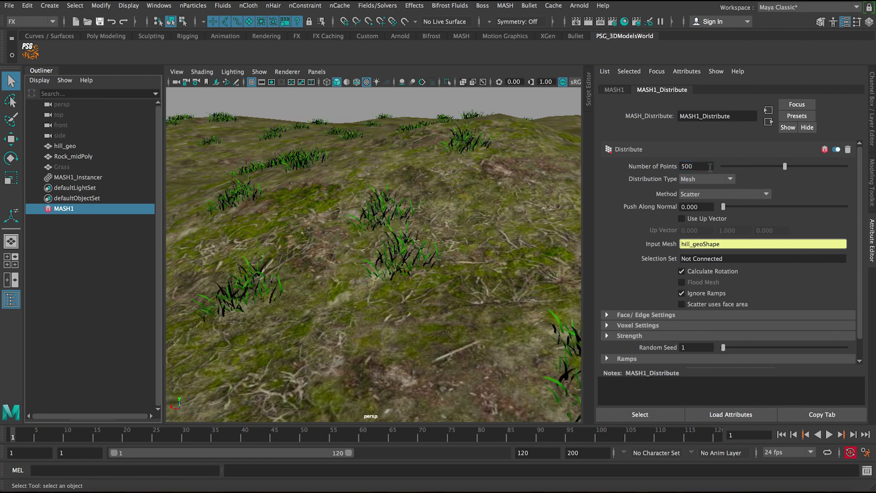
- Increase the Distribute node's number of points to 5000 for denser grass on the hill
{"action": "right_click_drag", "start_coordinate": [449, 185], "coordinate": [374, 214], "text": "alt"}
{"action": "left_click", "coordinate": [689, 167]}
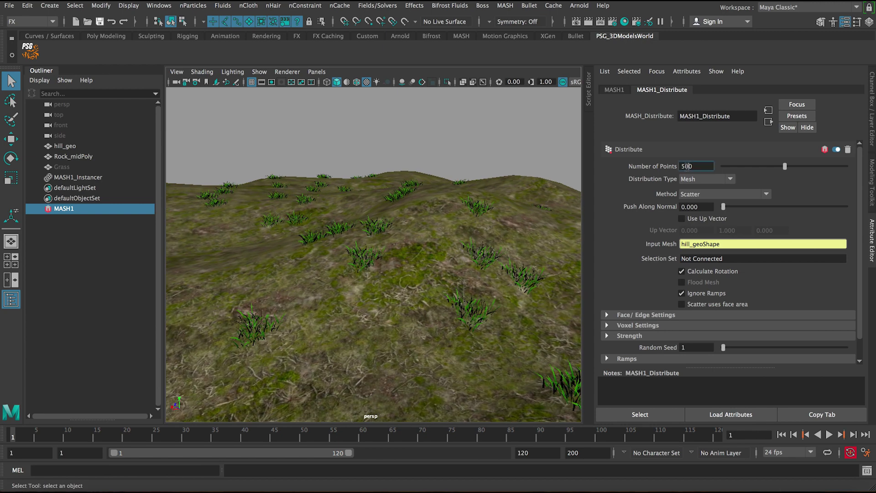
{"action": "type", "text": "0"}
{"action": "key", "text": "Return"}
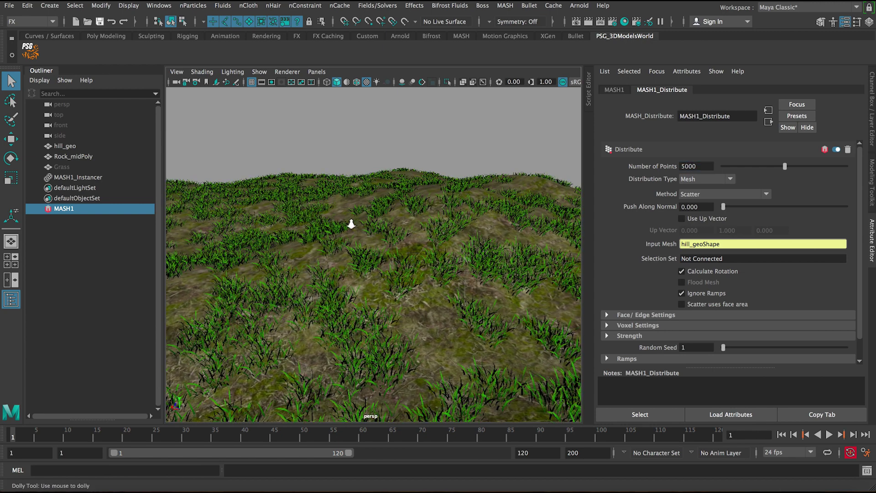
- Create a new camera and look through camera1 in the viewport
{"action": "mouse_move", "coordinate": [352, 224]}
{"action": "right_mouse_down", "text": "alt"}
{"action": "mouse_move", "coordinate": [428, 317]}
{"action": "mouse_move", "coordinate": [317, 219]}
{"action": "mouse_move", "coordinate": [356, 207]}
{"action": "mouse_move", "coordinate": [336, 196]}
{"action": "mouse_move", "coordinate": [357, 227]}
{"action": "right_mouse_up", "text": "alt"}
{"action": "left_click_drag", "start_coordinate": [356, 227], "coordinate": [389, 229], "text": "alt"}
{"action": "left_click", "coordinate": [50, 5]}
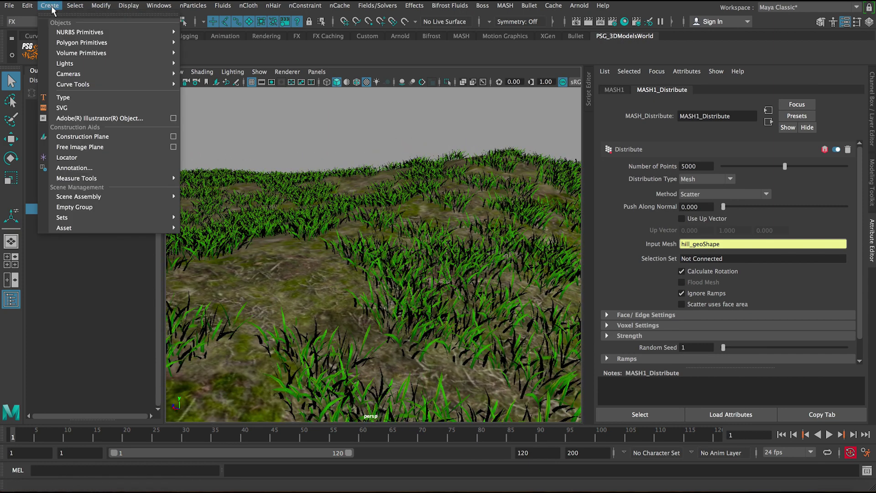
{"action": "mouse_move", "coordinate": [90, 63]}
{"action": "left_click", "coordinate": [205, 83]}
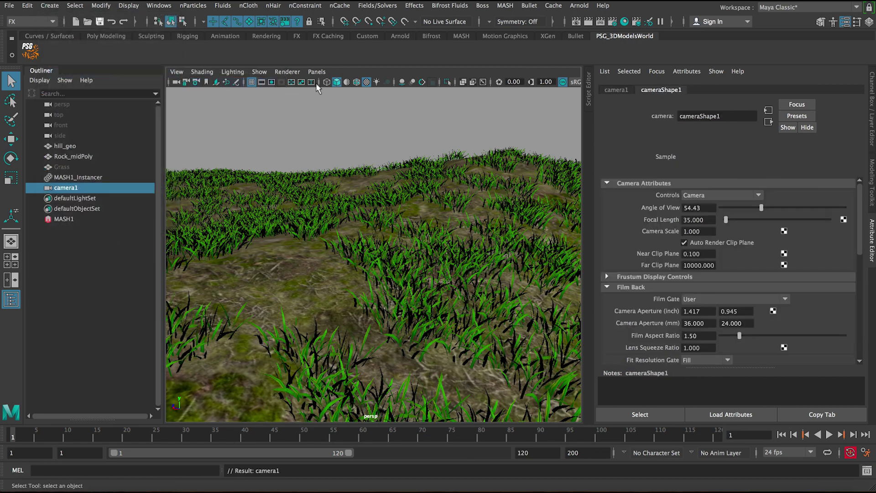
{"action": "left_click", "coordinate": [317, 71]}
{"action": "mouse_move", "coordinate": [347, 83]}
{"action": "left_click", "coordinate": [460, 83]}
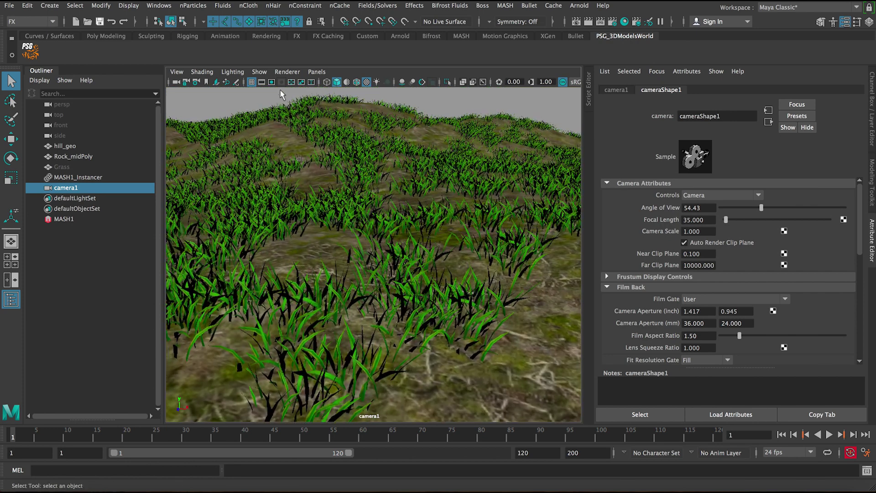
- Show the 960 x 540 resolution gate for camera1 and frame the grassy hill with sky above it
{"action": "left_click", "coordinate": [262, 83]}
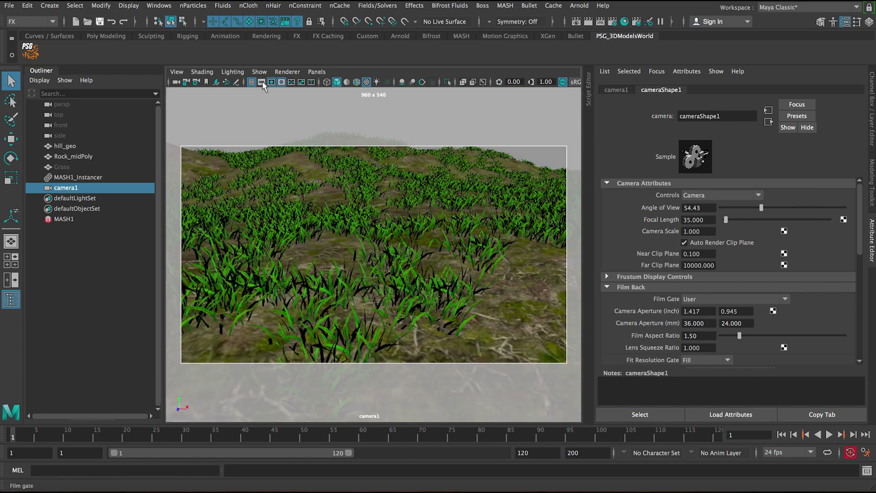
{"action": "left_click", "coordinate": [262, 83]}
{"action": "left_click", "coordinate": [262, 83]}
{"action": "scroll", "coordinate": [324, 133], "scroll_direction": "up", "scroll_amount": 3}
{"action": "scroll", "coordinate": [325, 132], "scroll_direction": "down", "scroll_amount": 6}
{"action": "middle_click_drag", "start_coordinate": [389, 192], "coordinate": [342, 183], "text": "alt"}
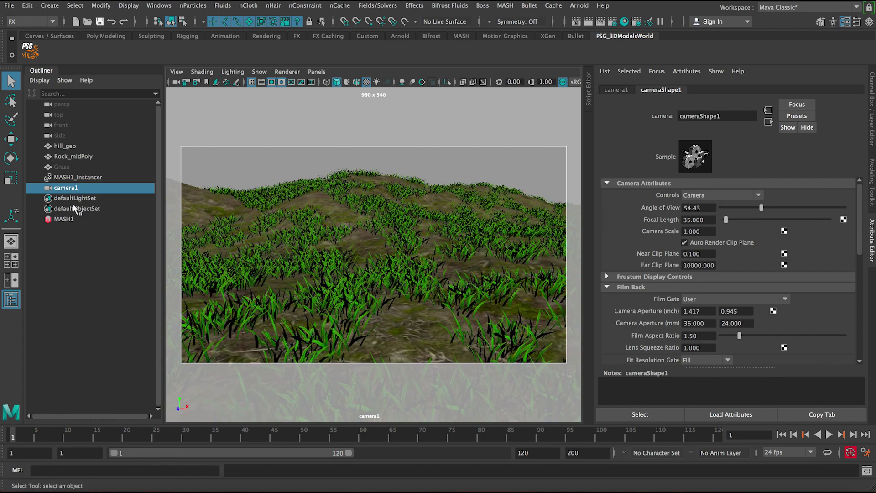
- Raise the MASH1 network's number of points in stages to 10000, 15000 and 20000
{"action": "left_click", "coordinate": [64, 219]}
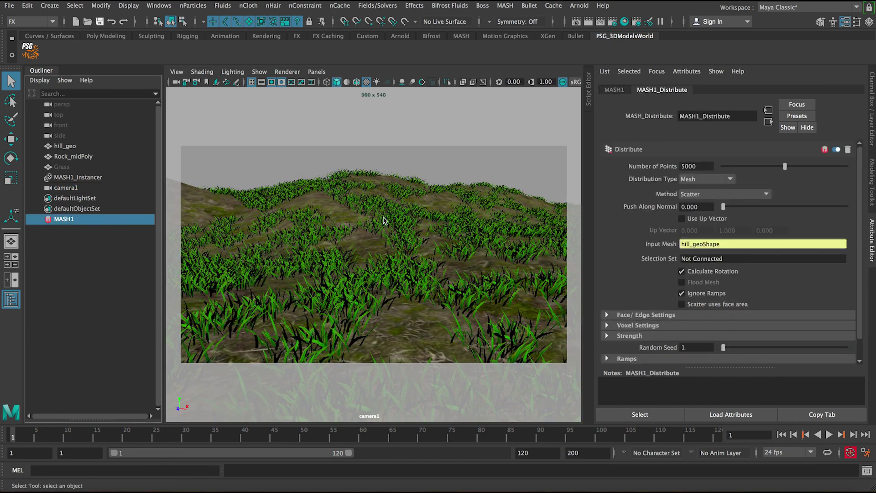
{"action": "left_click", "coordinate": [683, 166]}
{"action": "key", "text": "Return"}
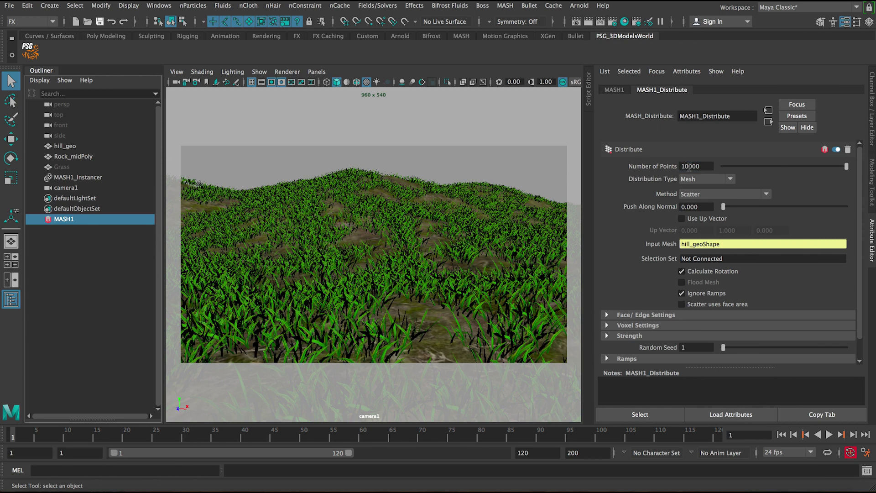
{"action": "left_click", "coordinate": [683, 166]}
{"action": "key", "text": "Delete"}
{"action": "type", "text": "5"}
{"action": "key", "text": "Return"}
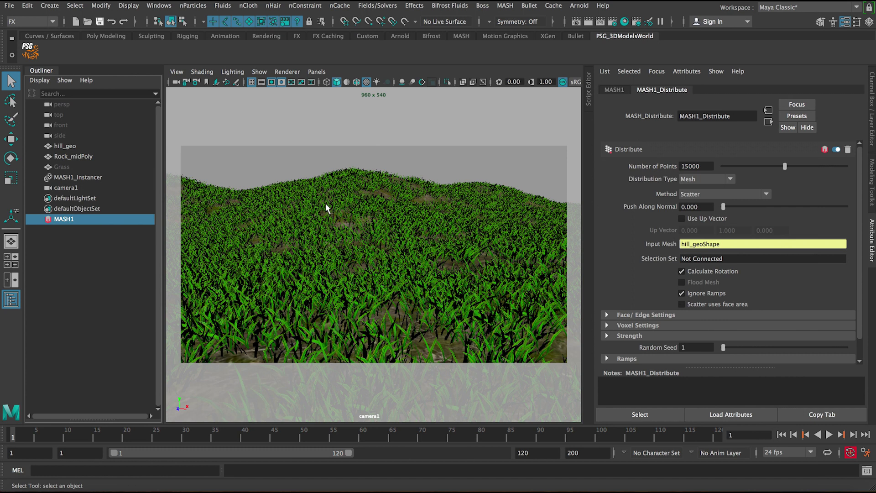
{"action": "left_click", "coordinate": [685, 166]}
{"action": "key", "text": "Return"}
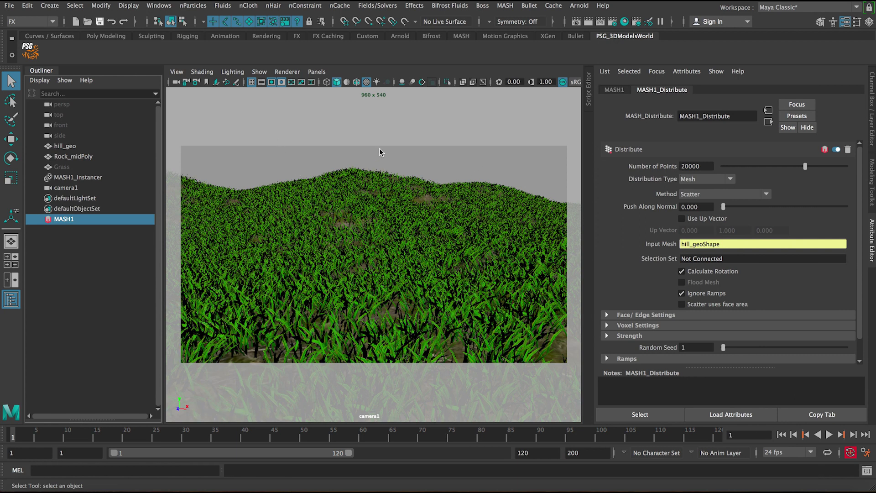
- Split the viewport into two side-by-side panes and show camera1 in the pane that holds the perspective view
{"action": "left_click", "coordinate": [13, 280]}
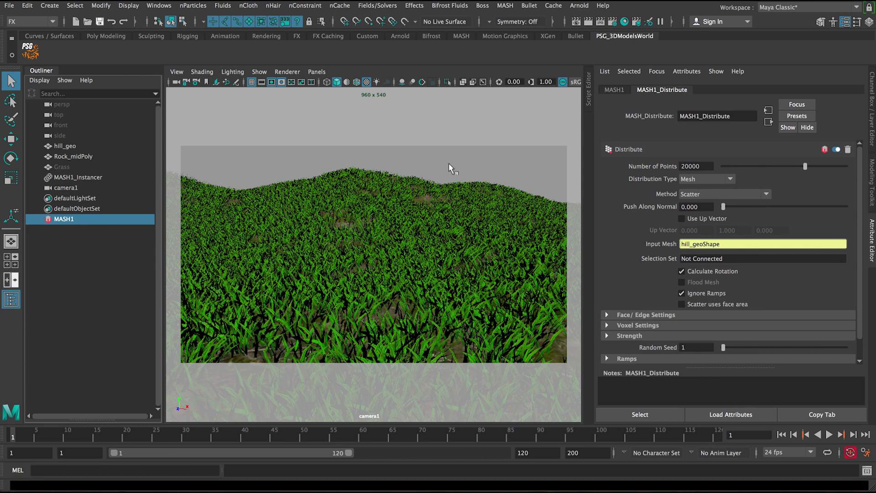
{"action": "left_click", "coordinate": [526, 71]}
{"action": "mouse_move", "coordinate": [566, 82]}
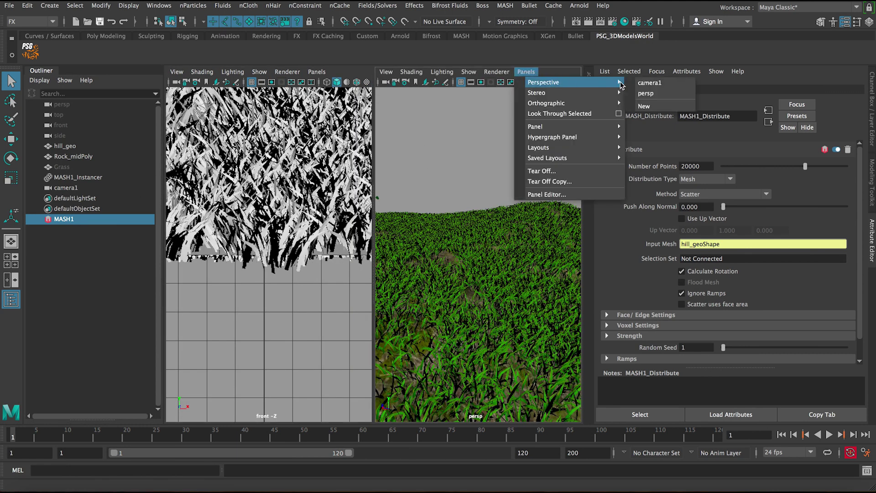
{"action": "left_click", "coordinate": [647, 82]}
- Show the persp view with textured shading in the front-view pane and maximize that pane
{"action": "key", "text": "space"}
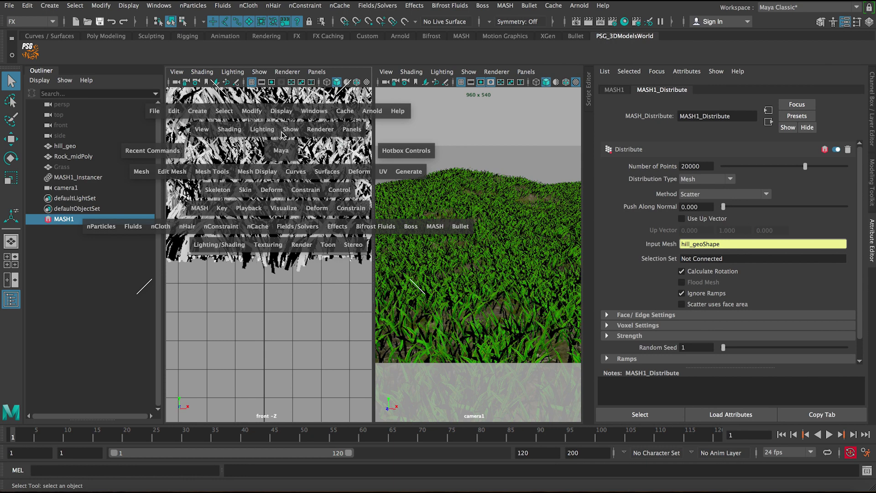
{"action": "left_click_drag", "start_coordinate": [282, 151], "coordinate": [283, 126]}
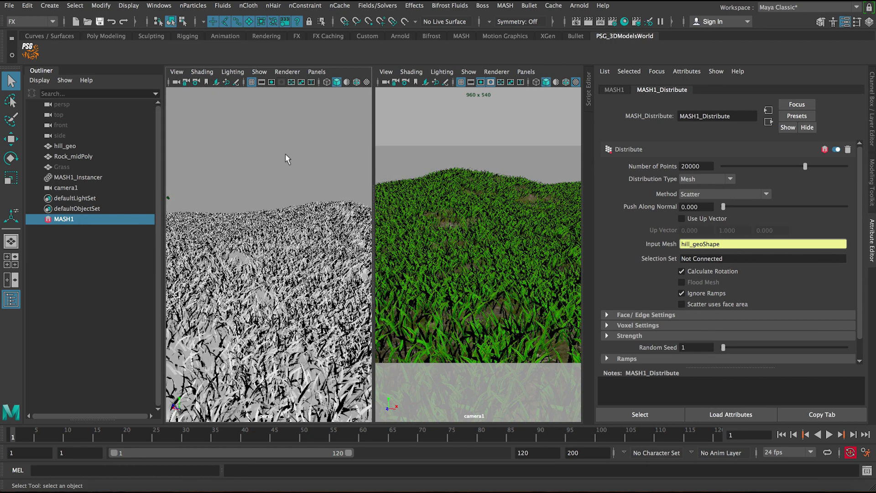
{"action": "key", "text": "5"}
{"action": "key", "text": "6"}
{"action": "key", "text": "space"}
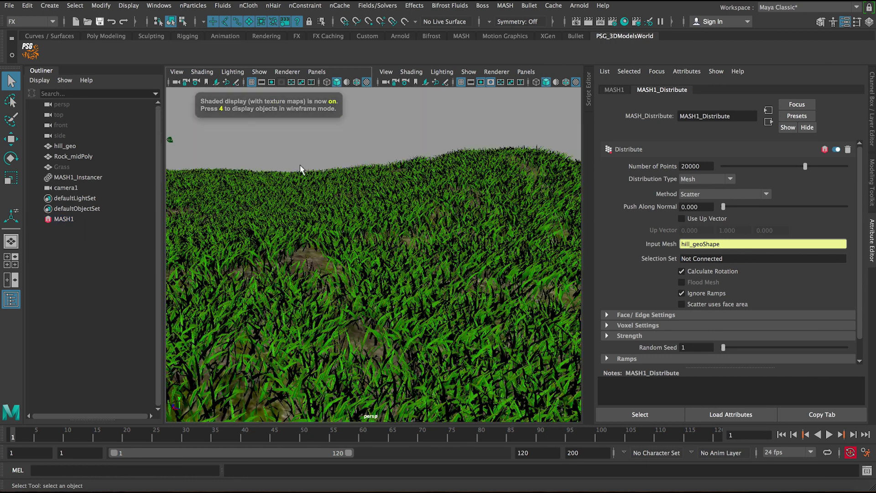
- Select Rock_midPoly and move it into position on the grassy hill at about X -120, Y 24.2
{"action": "left_click", "coordinate": [391, 202]}
{"action": "right_click_drag", "start_coordinate": [391, 201], "coordinate": [237, 144], "text": "alt"}
{"action": "left_click_drag", "start_coordinate": [307, 196], "coordinate": [361, 187], "text": "alt"}
{"action": "right_click_drag", "start_coordinate": [361, 187], "coordinate": [405, 254], "text": "alt"}
{"action": "left_click_drag", "start_coordinate": [404, 254], "coordinate": [307, 233], "text": "alt"}
{"action": "middle_click_drag", "start_coordinate": [307, 232], "coordinate": [305, 207], "text": "alt"}
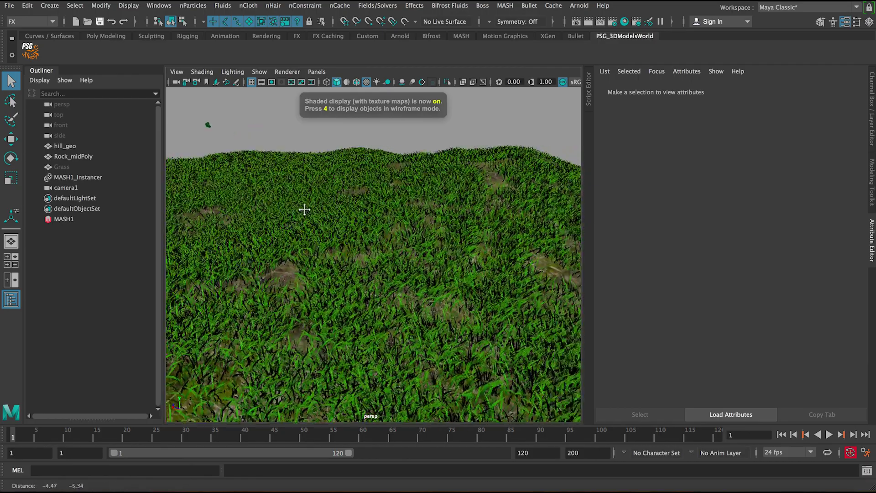
{"action": "left_click_drag", "start_coordinate": [305, 208], "coordinate": [371, 250], "text": "alt"}
{"action": "right_click_drag", "start_coordinate": [371, 250], "coordinate": [319, 220], "text": "alt"}
{"action": "middle_click_drag", "start_coordinate": [319, 221], "coordinate": [360, 190], "text": "alt"}
{"action": "mouse_move", "coordinate": [361, 190]}
{"action": "right_mouse_down", "text": "alt"}
{"action": "mouse_move", "coordinate": [417, 266]}
{"action": "mouse_move", "coordinate": [365, 186]}
{"action": "right_mouse_up", "text": "alt"}
{"action": "left_click", "coordinate": [365, 186]}
{"action": "left_click_drag", "start_coordinate": [365, 186], "coordinate": [371, 222], "text": "alt"}
{"action": "key", "text": "w"}
{"action": "right_click_drag", "start_coordinate": [371, 222], "coordinate": [343, 224], "text": "alt"}
{"action": "left_click_drag", "start_coordinate": [343, 223], "coordinate": [343, 63]}
{"action": "right_click_drag", "start_coordinate": [337, 164], "coordinate": [322, 165], "text": "alt"}
- Restore the two-pane layout, show the rock's channel values and move it to about X -128.8, Y 25, Z -18.3
{"action": "key", "text": "space"}
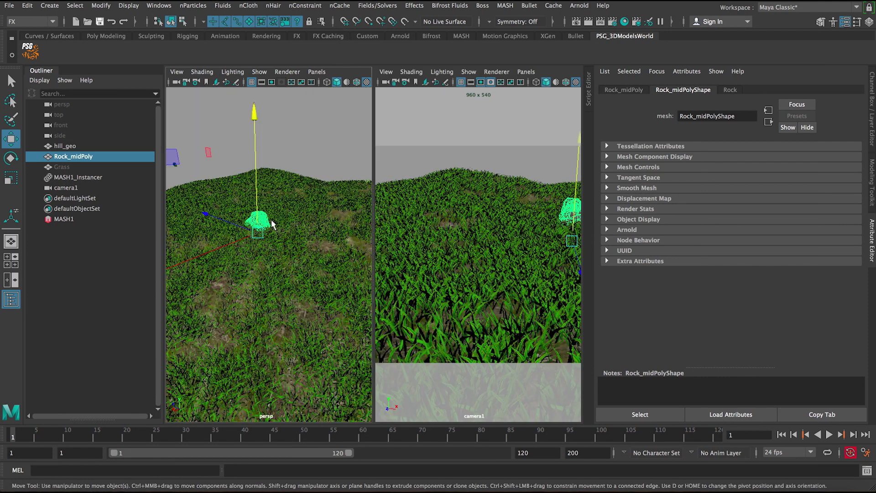
{"action": "left_click_drag", "start_coordinate": [250, 249], "coordinate": [311, 230], "text": "alt"}
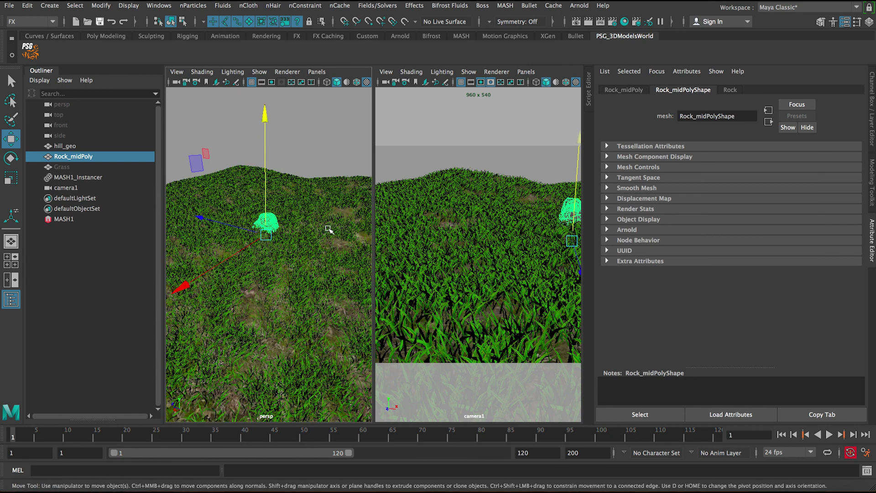
{"action": "key", "text": "ctrl+a"}
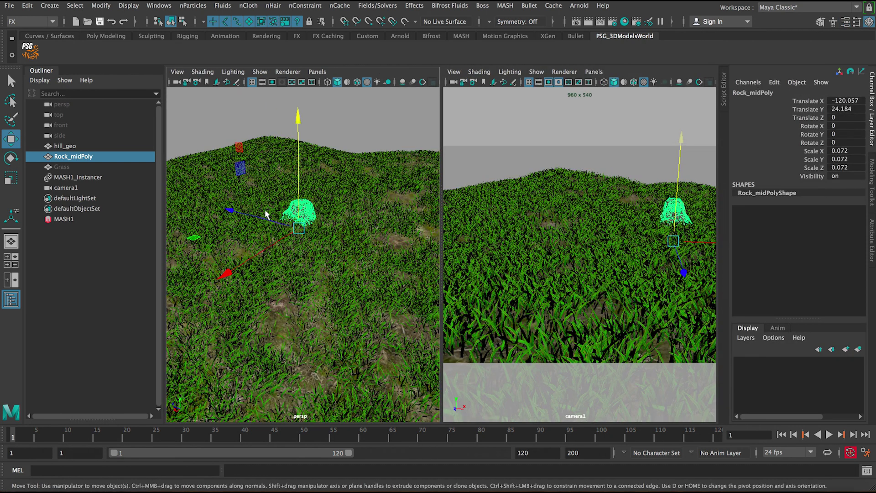
{"action": "left_click_drag", "start_coordinate": [263, 221], "coordinate": [294, 234]}
{"action": "left_click_drag", "start_coordinate": [626, 175], "coordinate": [625, 170]}
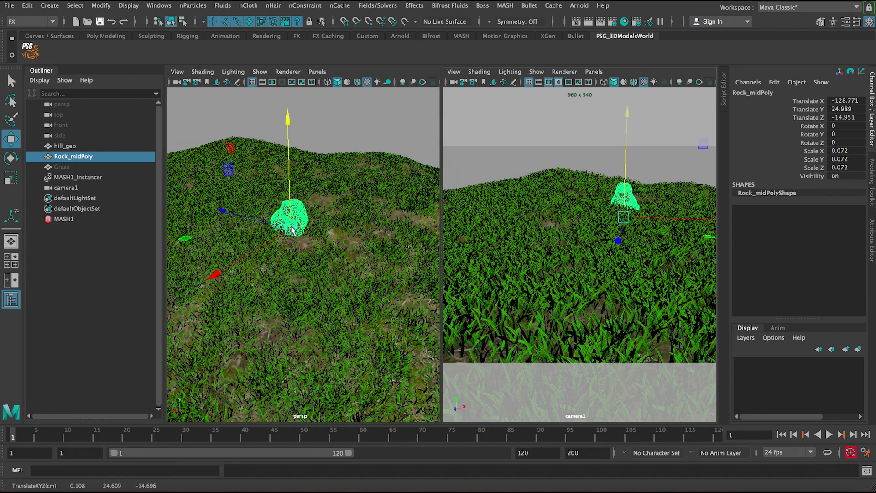
- Rotate Rock_midPoly to about Y -53.4 and Z -62.3 so it lies sideways, and lower it to about Y 24.8
{"action": "key", "text": "f"}
{"action": "left_click_drag", "start_coordinate": [292, 230], "coordinate": [331, 295], "text": "alt"}
{"action": "key", "text": "e"}
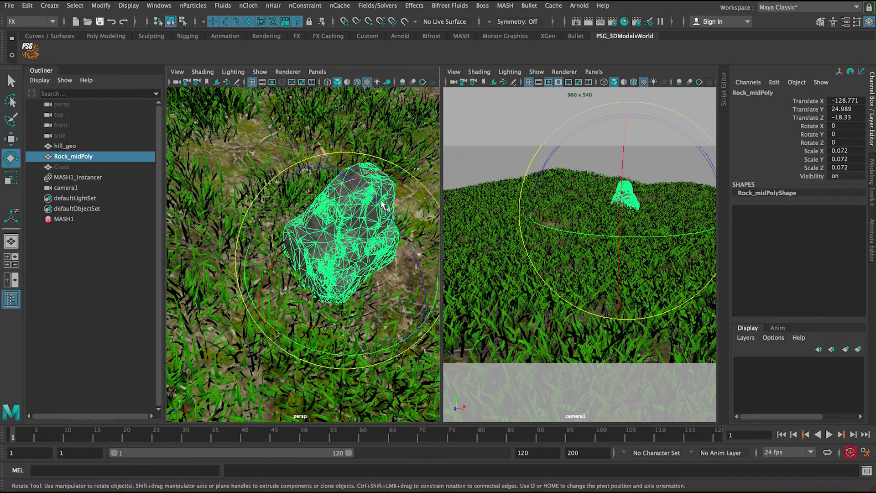
{"action": "left_click_drag", "start_coordinate": [388, 225], "coordinate": [361, 97]}
{"action": "key", "text": "w"}
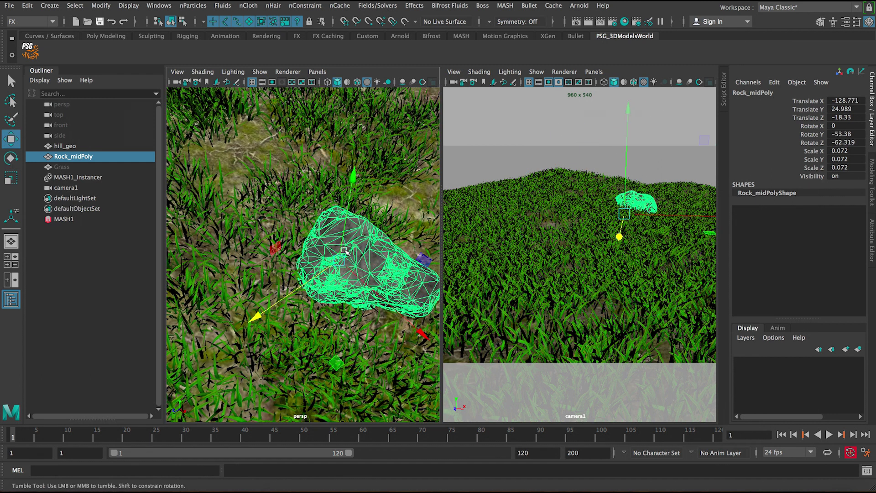
{"action": "left_click_drag", "start_coordinate": [344, 250], "coordinate": [338, 220], "text": "alt"}
{"action": "right_click_drag", "start_coordinate": [338, 220], "coordinate": [308, 199], "text": "alt"}
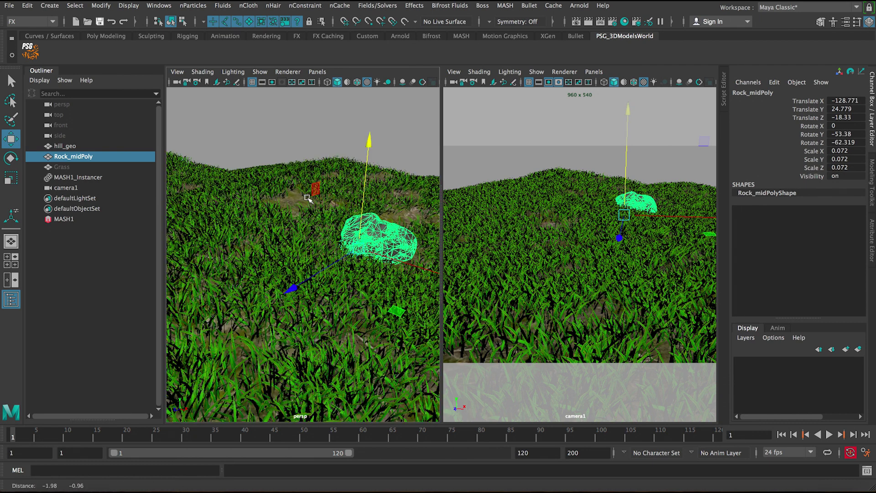
- Duplicate the rock and move the copy across the hill to about X -155.6, Y 25.7, Z 1.6
{"action": "left_click_drag", "start_coordinate": [308, 199], "coordinate": [286, 199], "text": "alt"}
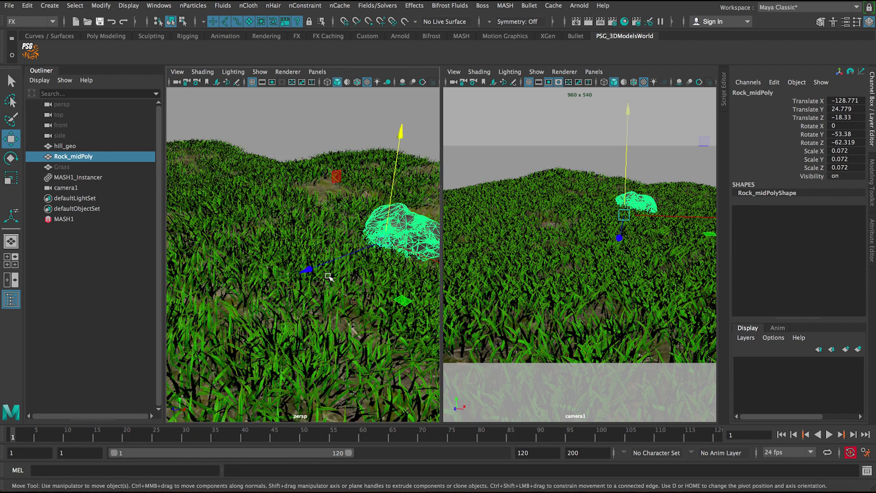
{"action": "key", "text": "ctrl+d"}
{"action": "left_click_drag", "start_coordinate": [340, 259], "coordinate": [213, 224]}
{"action": "scroll", "coordinate": [238, 296], "scroll_direction": "down", "scroll_amount": 3}
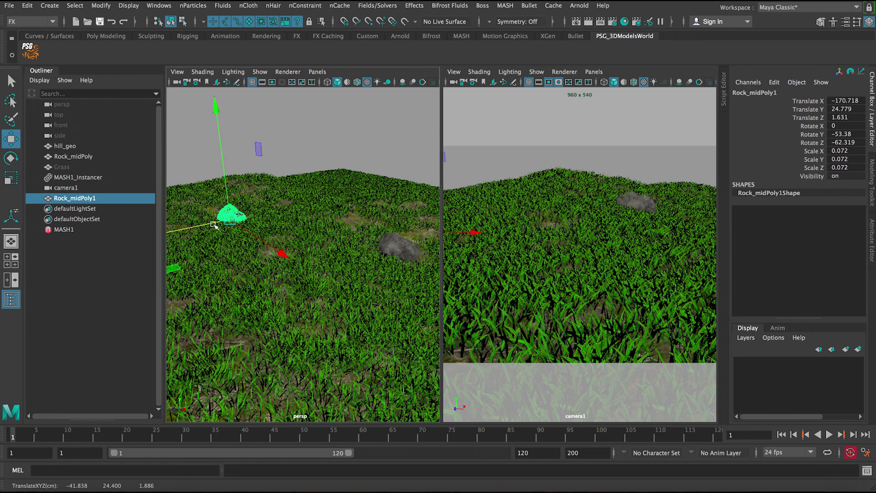
{"action": "left_click_drag", "start_coordinate": [280, 254], "coordinate": [322, 288]}
{"action": "left_click_drag", "start_coordinate": [249, 211], "coordinate": [250, 201]}
- Rotate the duplicated rock to about X 48.5, Y -25.9, Z -131.2 and deselect it
{"action": "key", "text": "e"}
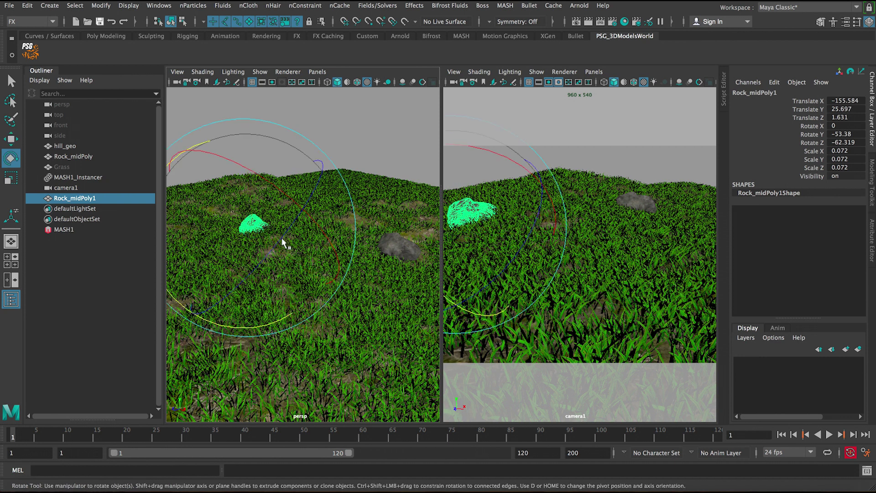
{"action": "left_click_drag", "start_coordinate": [227, 260], "coordinate": [206, 294]}
{"action": "key", "text": "w"}
{"action": "key", "text": "q"}
{"action": "left_click", "coordinate": [336, 162]}
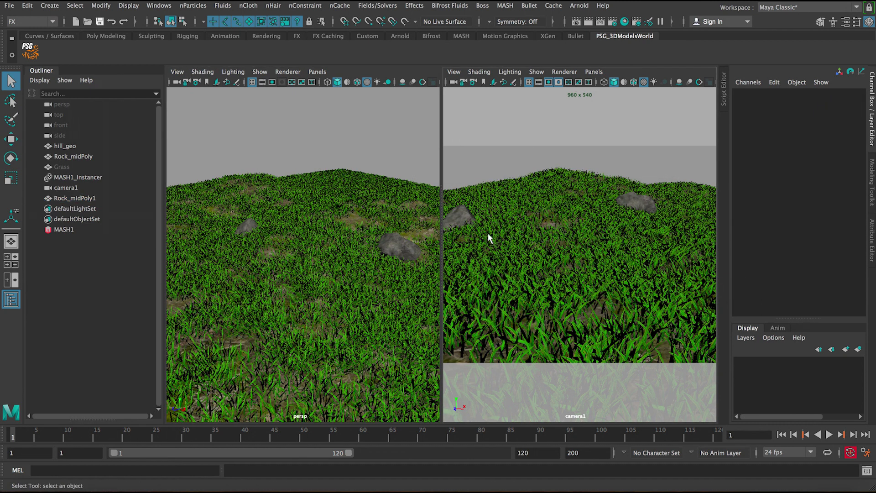
- Maximize the camera1 view and save the scene, leaving the rocks deselected
{"action": "key", "text": "space"}
{"action": "key", "text": "ctrl+s"}
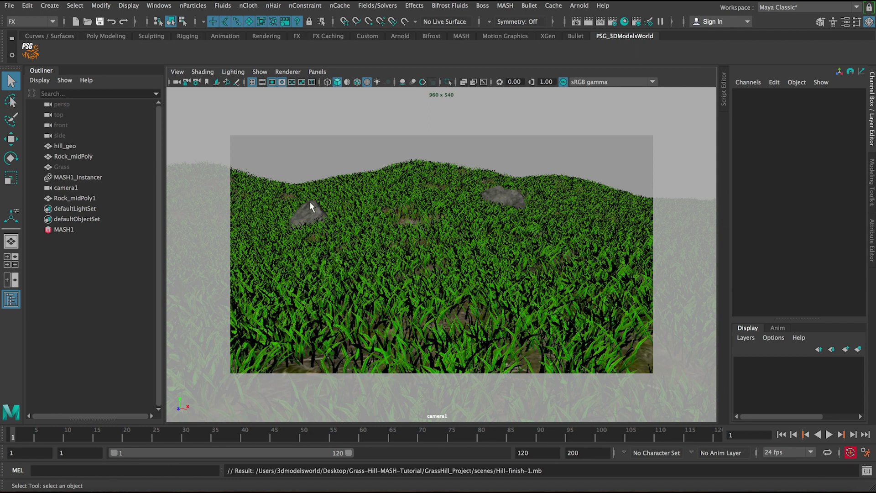
{"action": "left_click", "coordinate": [310, 201]}
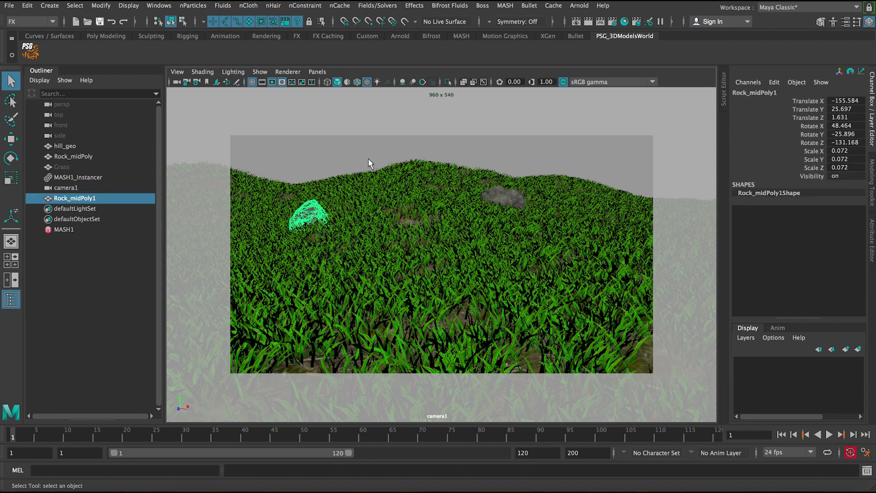
{"action": "left_click", "coordinate": [348, 160]}
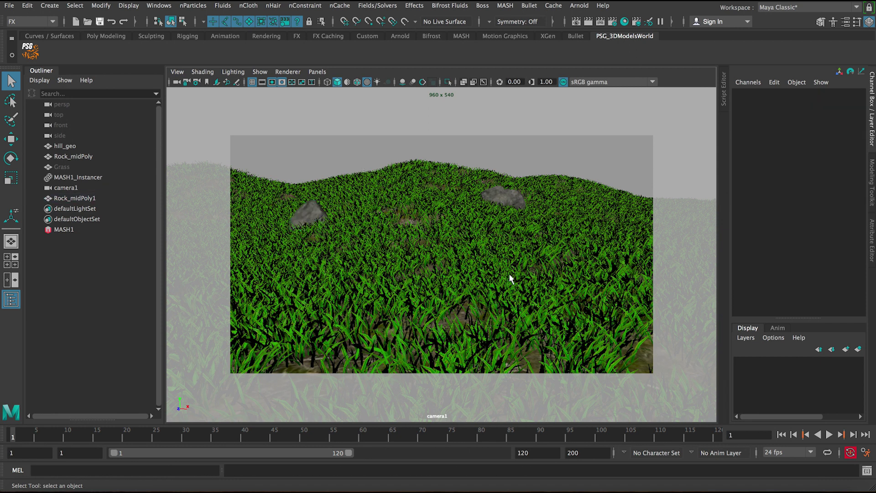
- Add a Random node to the MASH1 network that scatters the grass
{"action": "left_click", "coordinate": [84, 228]}
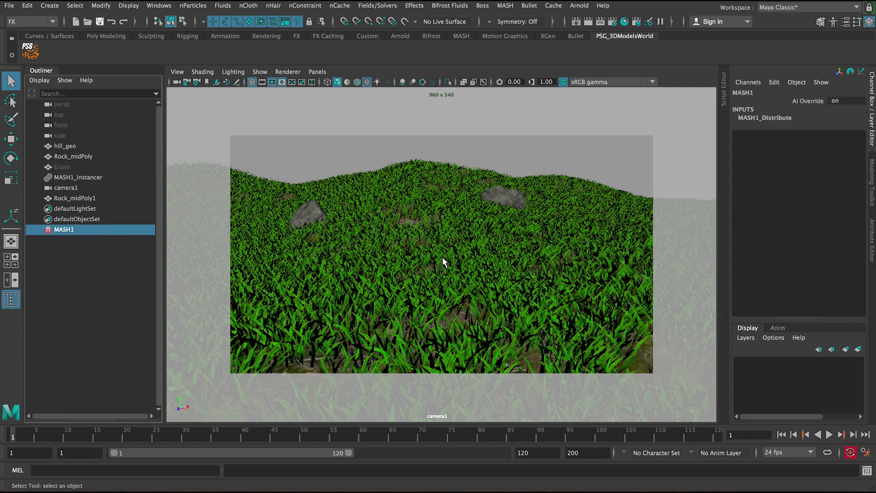
{"action": "left_click", "coordinate": [872, 241]}
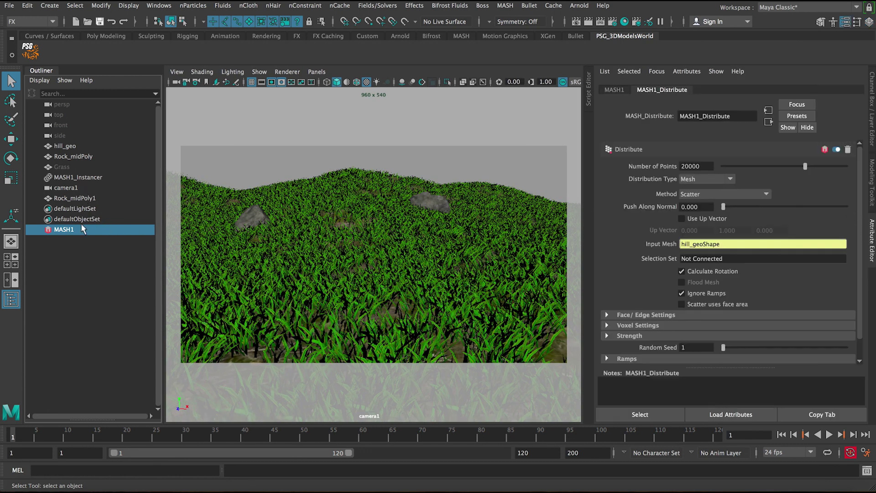
{"action": "left_click", "coordinate": [619, 91]}
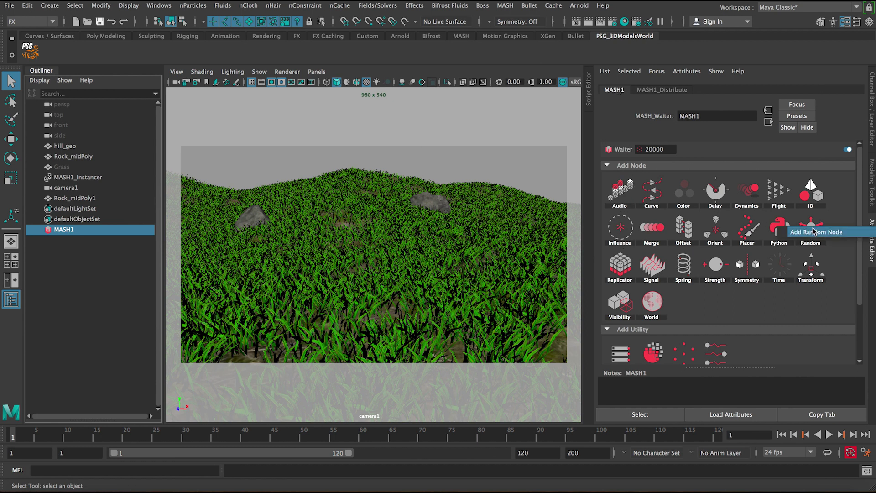
{"action": "left_click", "coordinate": [810, 237]}
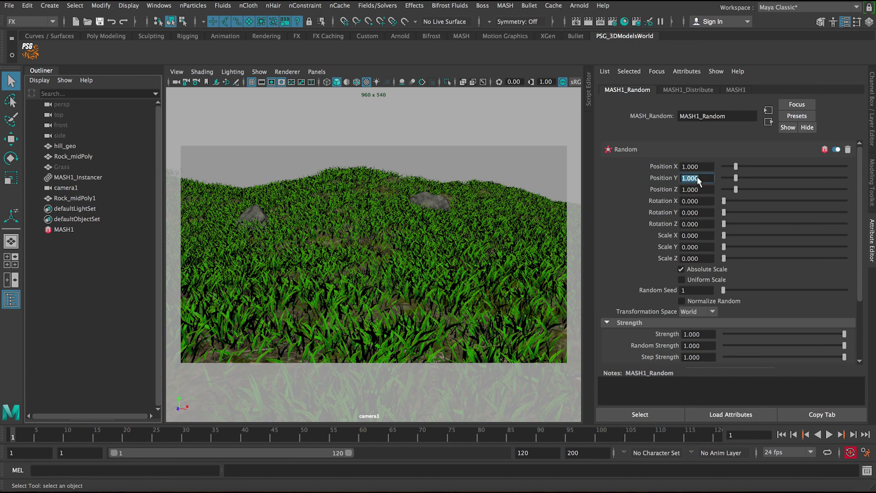
- Try the Random node's Position Y at 0 and restore it to 1 to compare the grass offset
{"action": "type", "text": "0"}
{"action": "key", "text": "Return"}
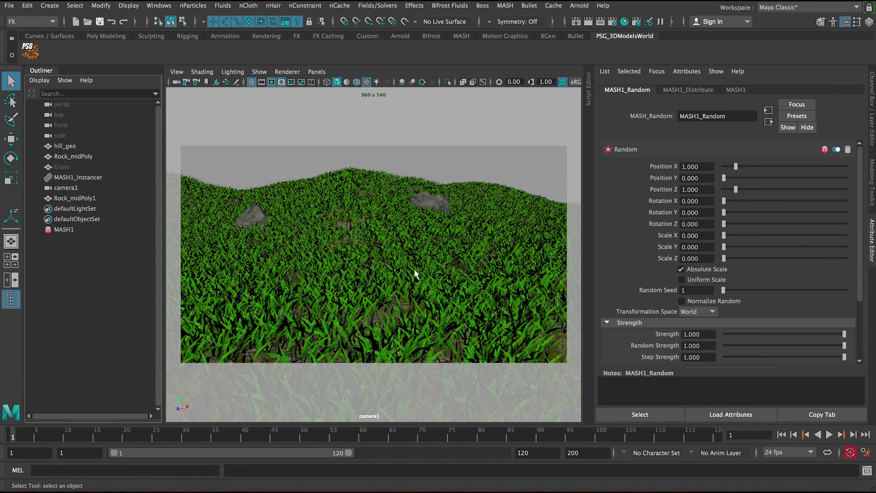
{"action": "type", "text": "1"}
{"action": "key", "text": "Return"}
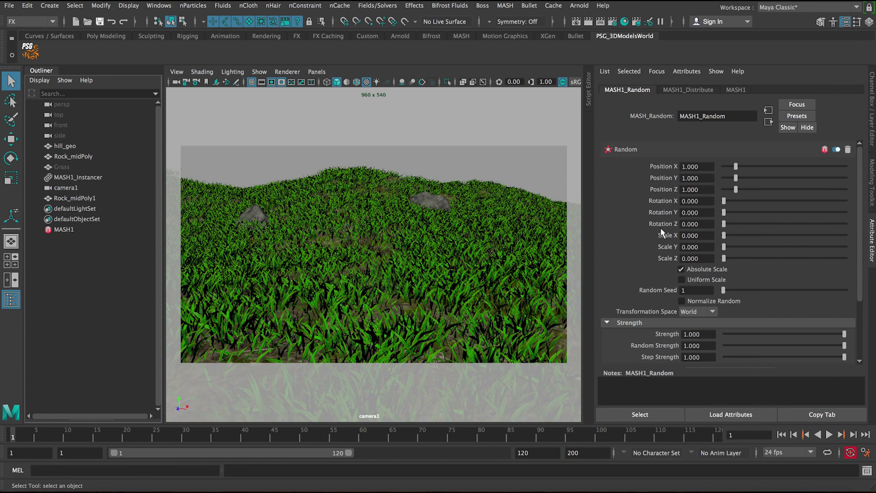
- Set the Random node's Position X, Y and Z to 0
{"action": "left_click", "coordinate": [706, 181]}
{"action": "type", "text": "0"}
{"action": "key", "text": "Return"}
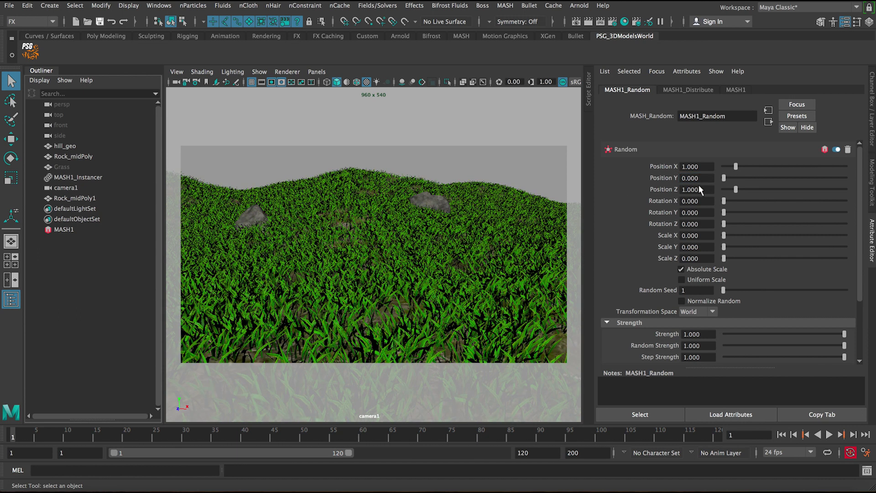
{"action": "left_click", "coordinate": [699, 188]}
{"action": "type", "text": "0"}
{"action": "left_click", "coordinate": [703, 166]}
{"action": "type", "text": "0"}
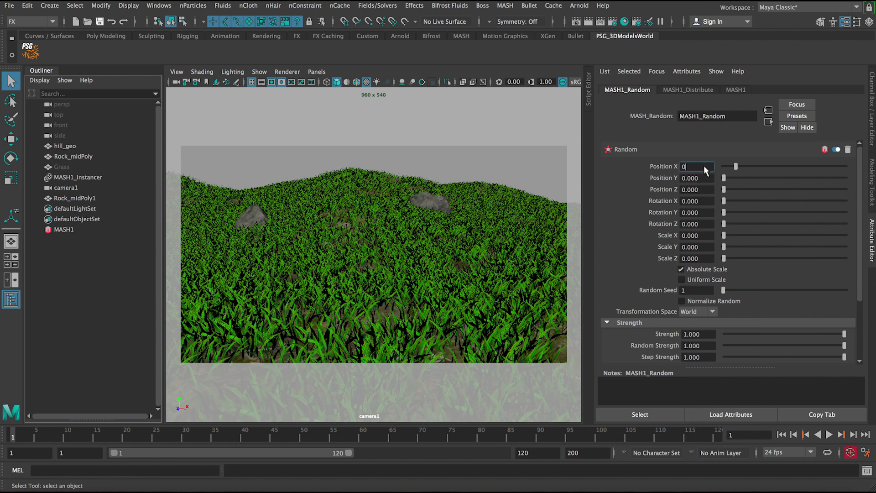
{"action": "key", "text": "Return"}
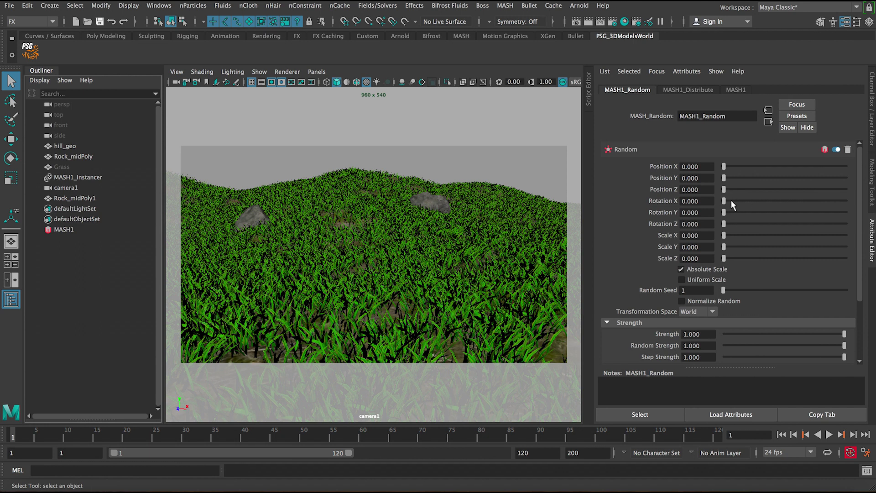
- Try stronger grass randomness with Rotation X about 31.8, Rotation Y about 32.6 and Position Z about 2.8
{"action": "left_click", "coordinate": [745, 200]}
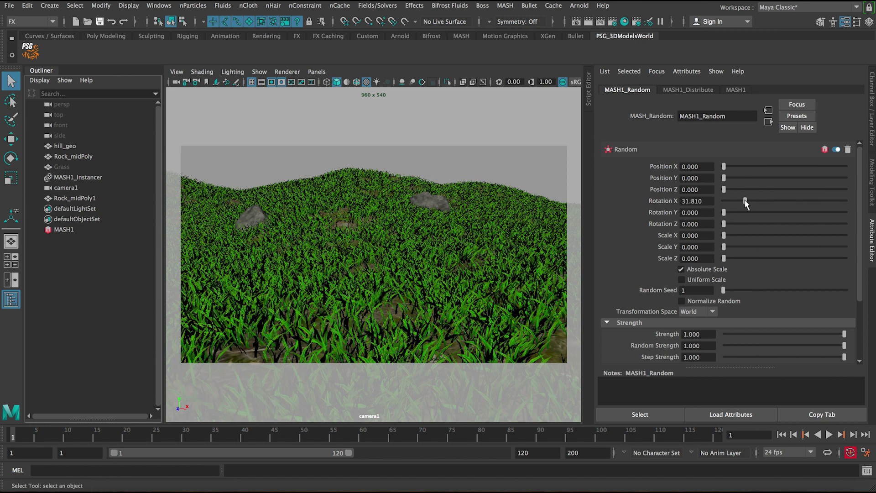
{"action": "left_click", "coordinate": [733, 211]}
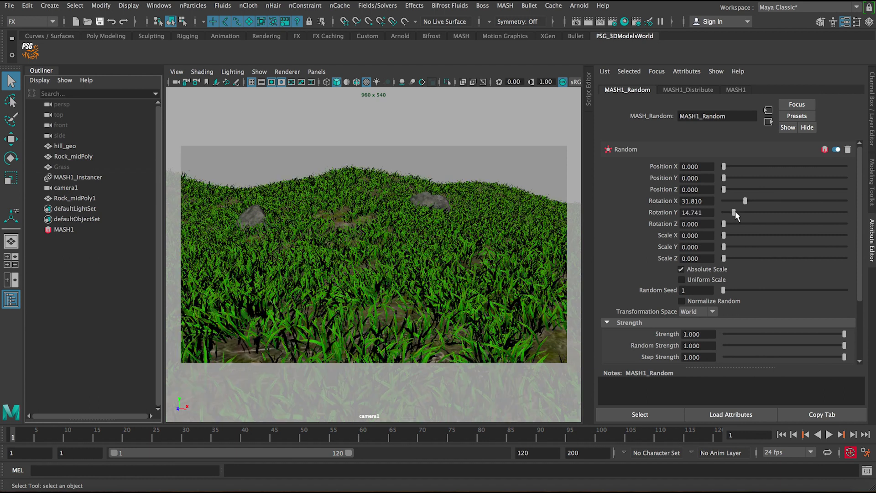
{"action": "left_click", "coordinate": [746, 212]}
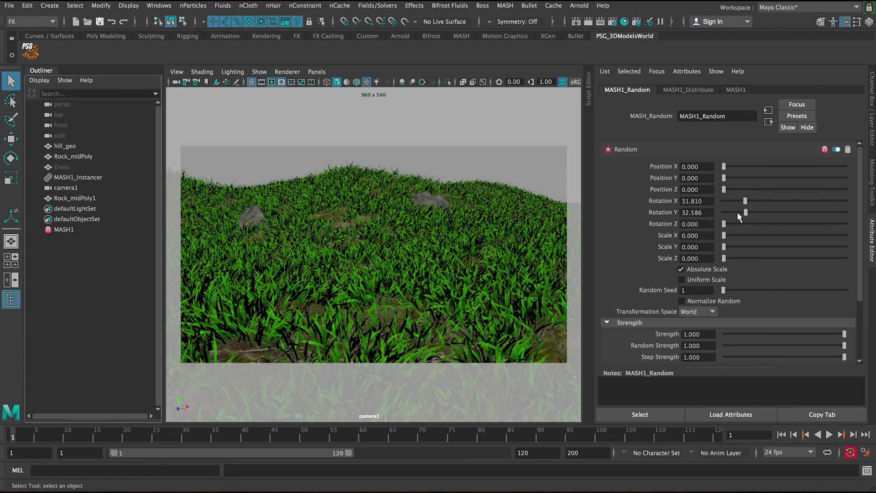
{"action": "left_click", "coordinate": [757, 189]}
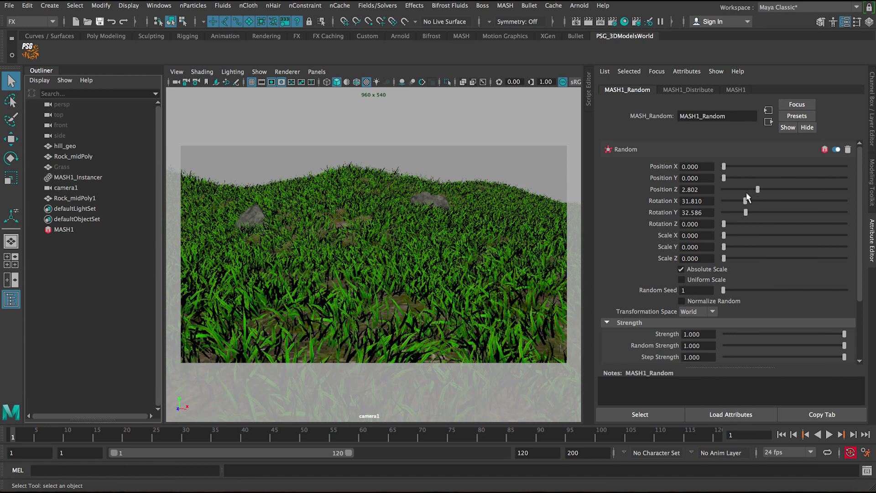
- Try weaker grass randomness with Rotation X about 9.3, Rotation Y about 5.4 and Position Z about 1.3
{"action": "left_click", "coordinate": [730, 200]}
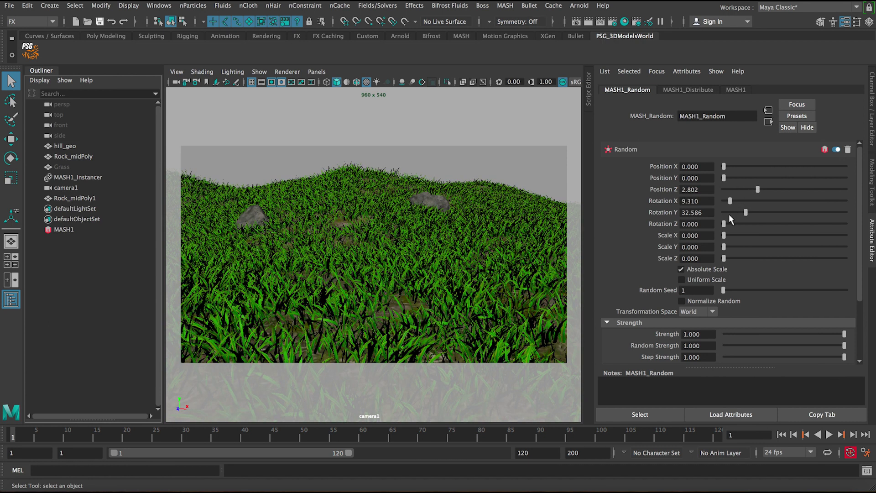
{"action": "left_click", "coordinate": [727, 212]}
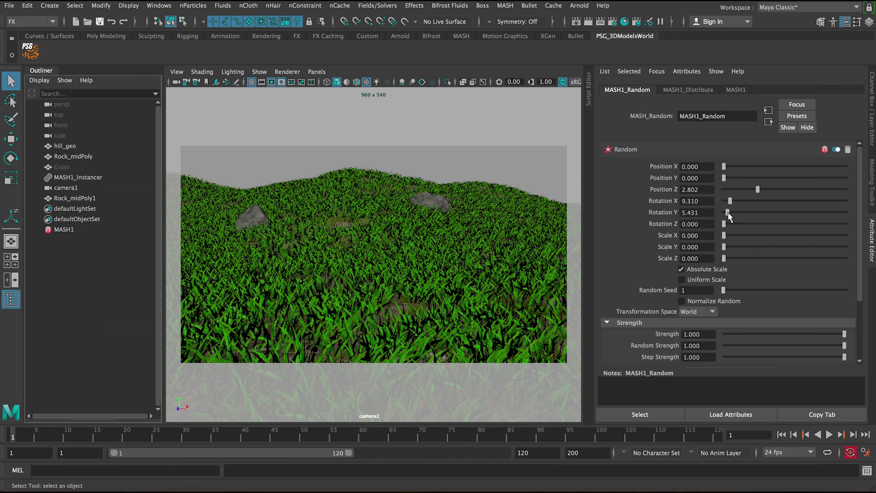
{"action": "left_click", "coordinate": [746, 189]}
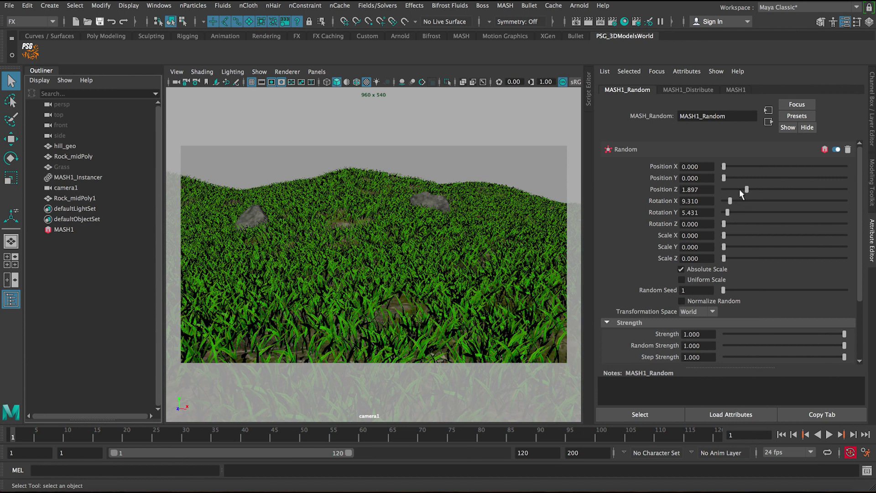
{"action": "left_click", "coordinate": [739, 190]}
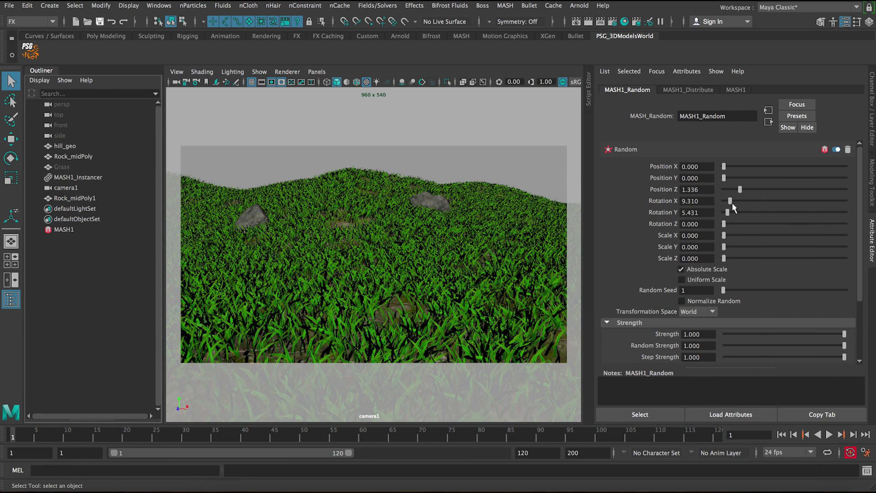
- Set the Random node's rotation to about X 0.776, Y 4.655 and Z 3.879, and reset Position Z to 0
{"action": "left_click_drag", "start_coordinate": [729, 213], "coordinate": [729, 211]}
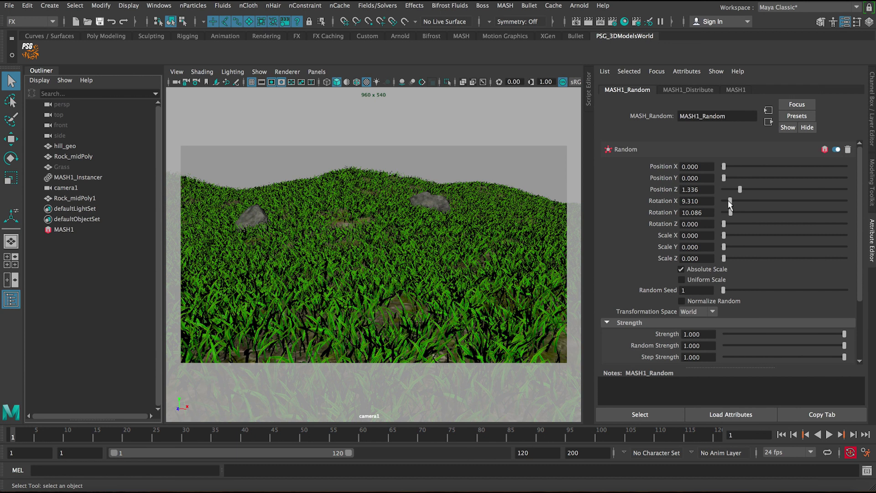
{"action": "left_click_drag", "start_coordinate": [729, 202], "coordinate": [726, 213]}
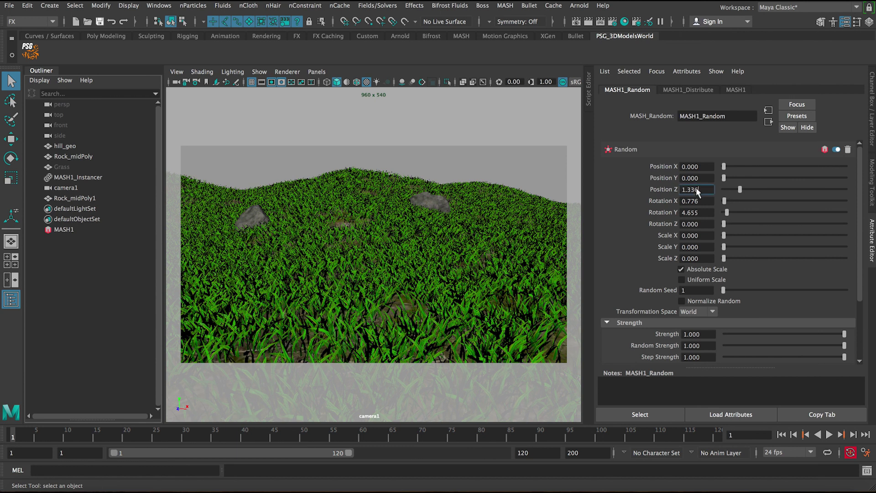
{"action": "type", "text": "0"}
{"action": "key", "text": "Return"}
{"action": "left_click_drag", "start_coordinate": [723, 223], "coordinate": [727, 223]}
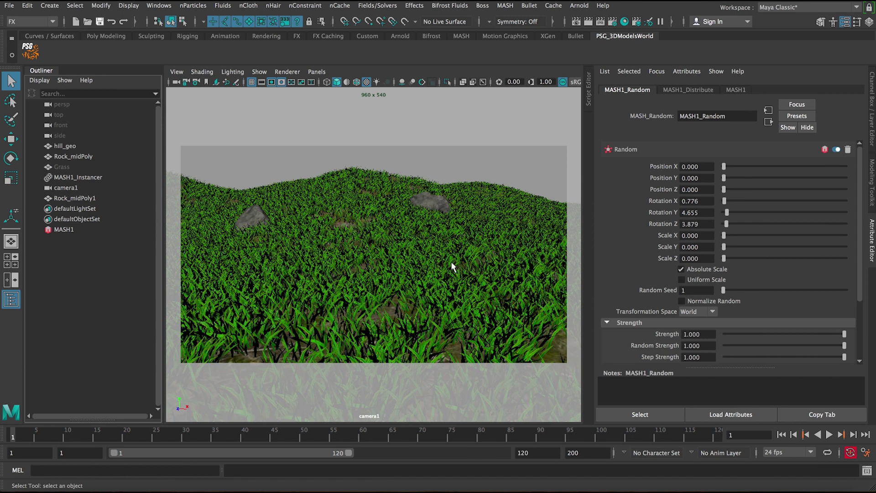
- Try the Random node's Strength at 0.279 and restore it to 1
{"action": "left_click_drag", "start_coordinate": [857, 223], "coordinate": [856, 279]}
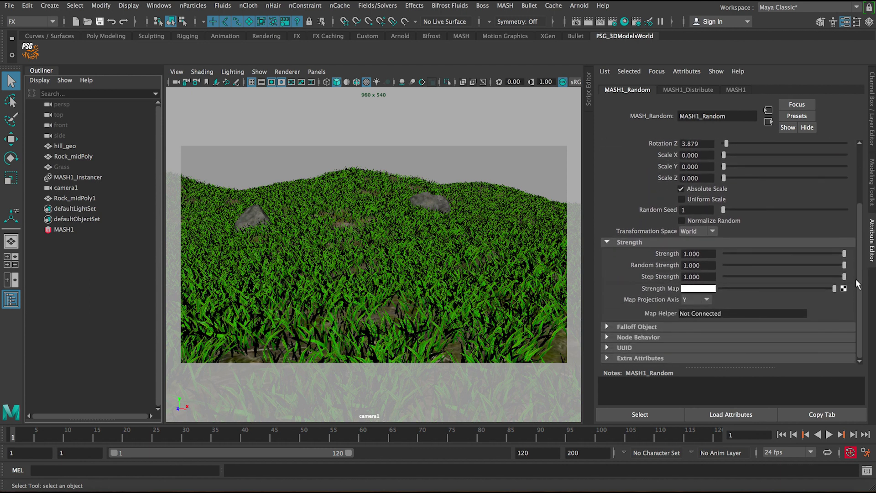
{"action": "left_click_drag", "start_coordinate": [806, 253], "coordinate": [766, 256]}
{"action": "double_click", "coordinate": [691, 253]}
{"action": "type", "text": "0.279"}
{"action": "key", "text": "Return"}
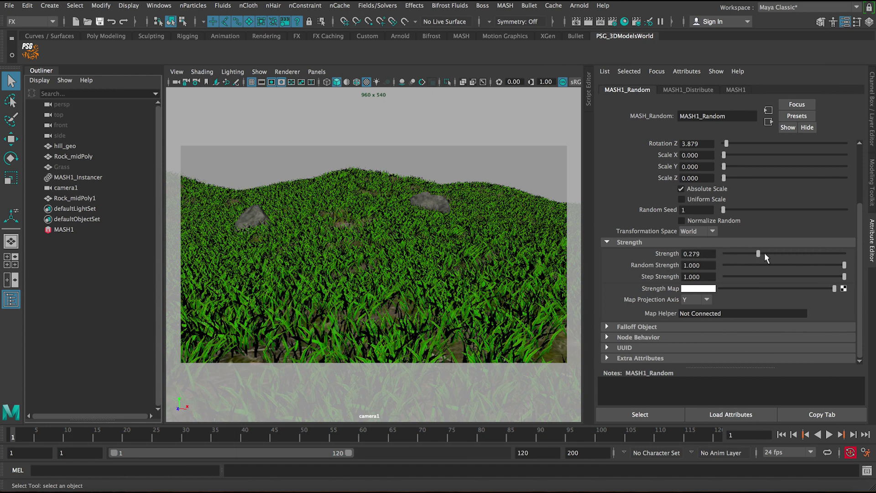
{"action": "key", "text": "ctrl+z"}
{"action": "left_click", "coordinate": [791, 255]}
{"action": "left_click", "coordinate": [845, 254]}
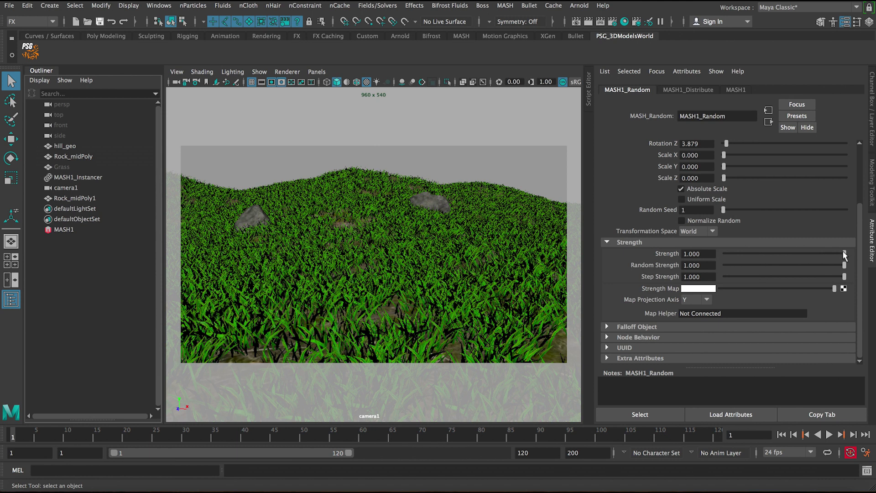
- Try Random Seed values 29 and 47 on the Random node and settle on 4
{"action": "scroll", "coordinate": [862, 255], "scroll_direction": "up", "scroll_amount": 4}
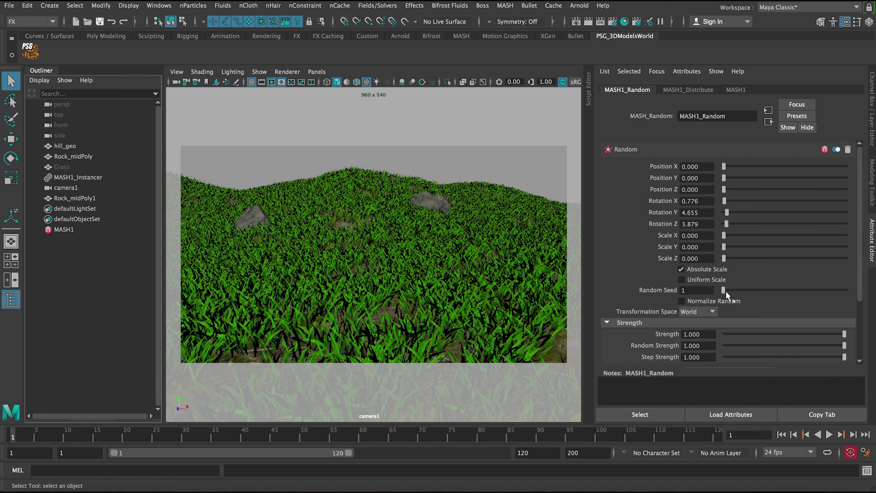
{"action": "left_click_drag", "start_coordinate": [732, 291], "coordinate": [757, 290]}
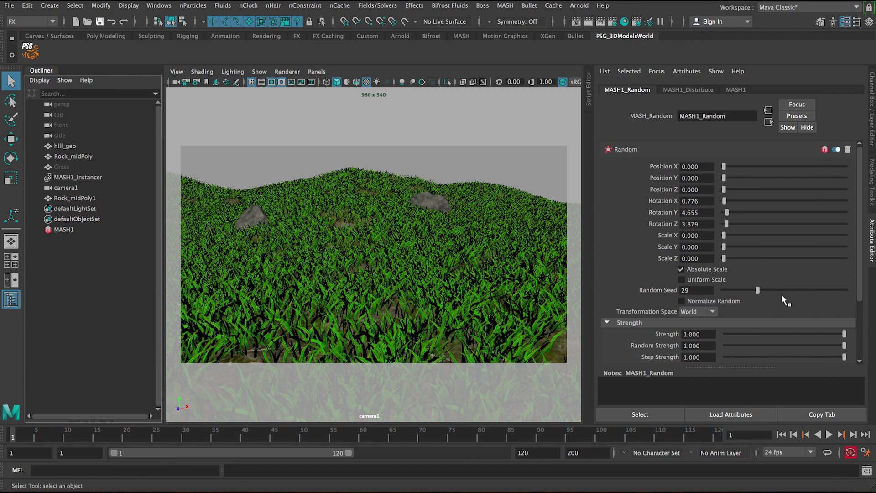
{"action": "left_click", "coordinate": [779, 289]}
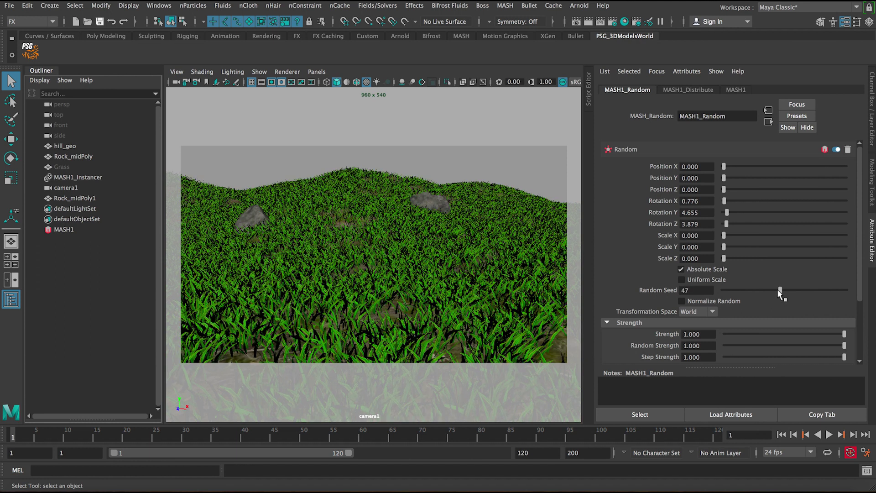
{"action": "left_click_drag", "start_coordinate": [725, 289], "coordinate": [716, 289]}
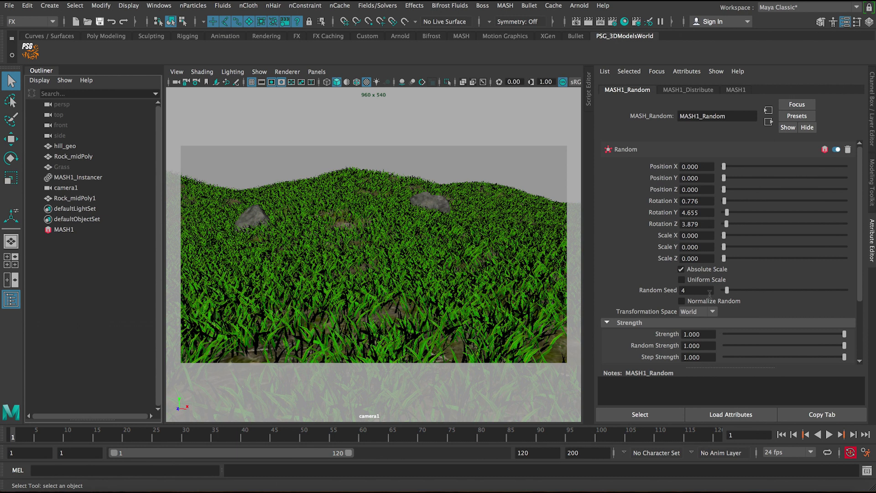
- Enable Scatter uses face area on the MASH1_Distribute node, switching it off and on again to compare the grass coverage
{"action": "left_click", "coordinate": [701, 92]}
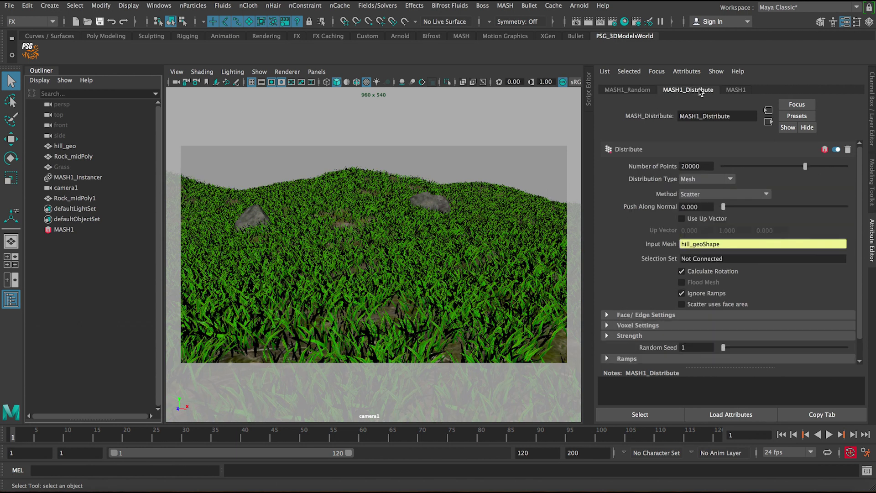
{"action": "left_click", "coordinate": [681, 271]}
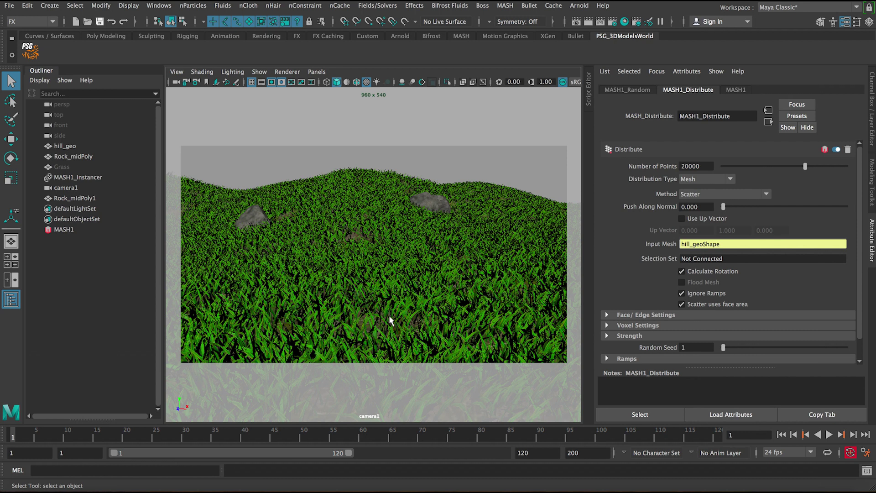
{"action": "left_click", "coordinate": [681, 304]}
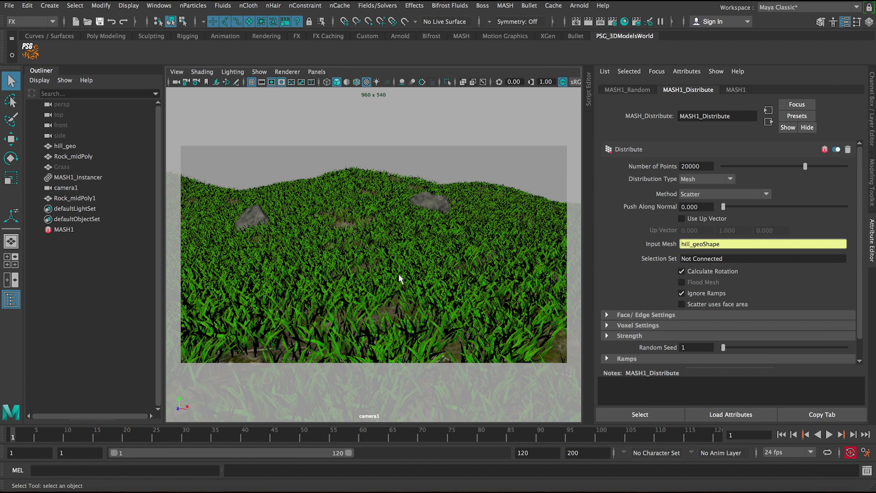
{"action": "left_click", "coordinate": [699, 302]}
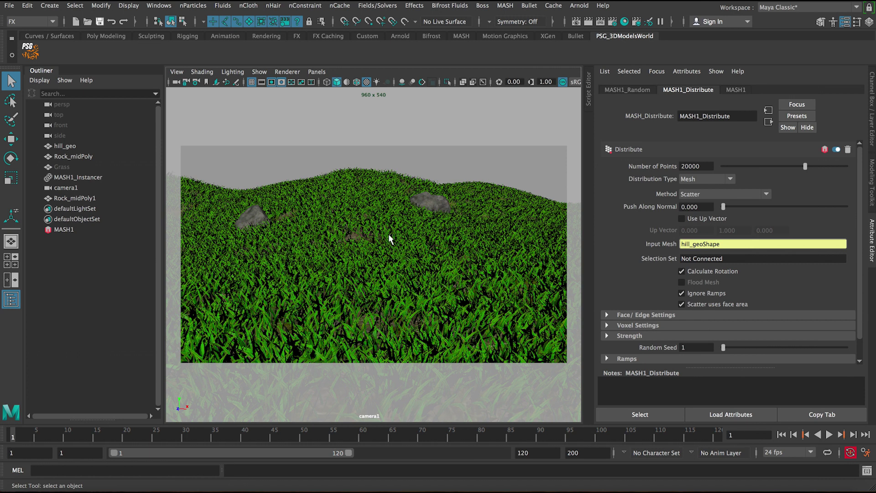
- Move Rock_midPoly1 slightly across the hill toward the other rock, and inspect the scene in the maximized perspective view
{"action": "left_click", "coordinate": [258, 209]}
{"action": "key", "text": "w"}
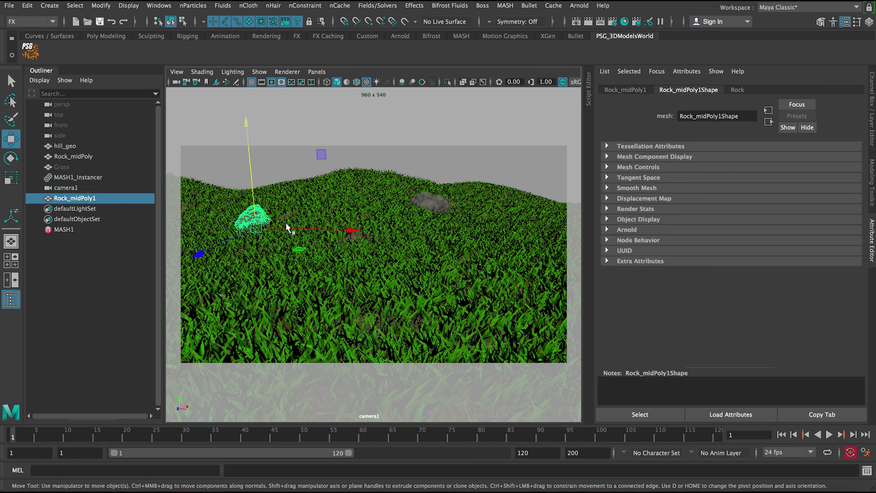
{"action": "left_click_drag", "start_coordinate": [287, 223], "coordinate": [307, 223]}
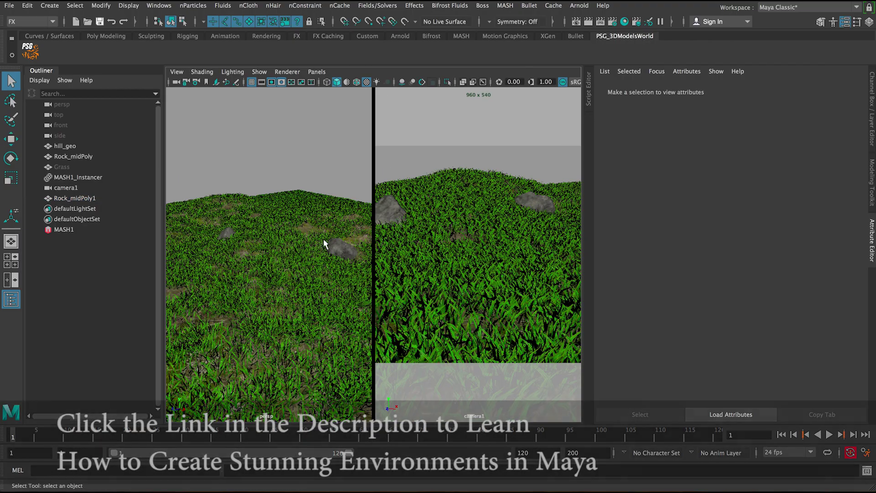
{"action": "key", "text": "space"}
{"action": "left_click_drag", "start_coordinate": [313, 225], "coordinate": [356, 244], "text": "alt"}
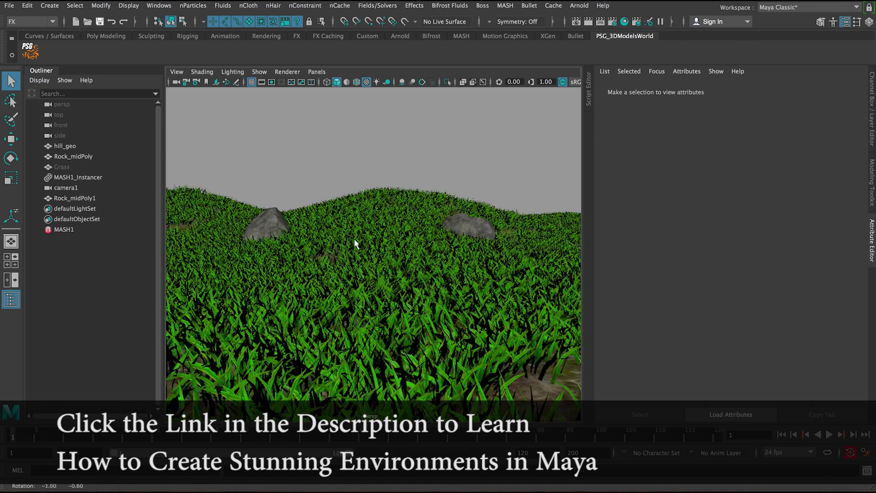